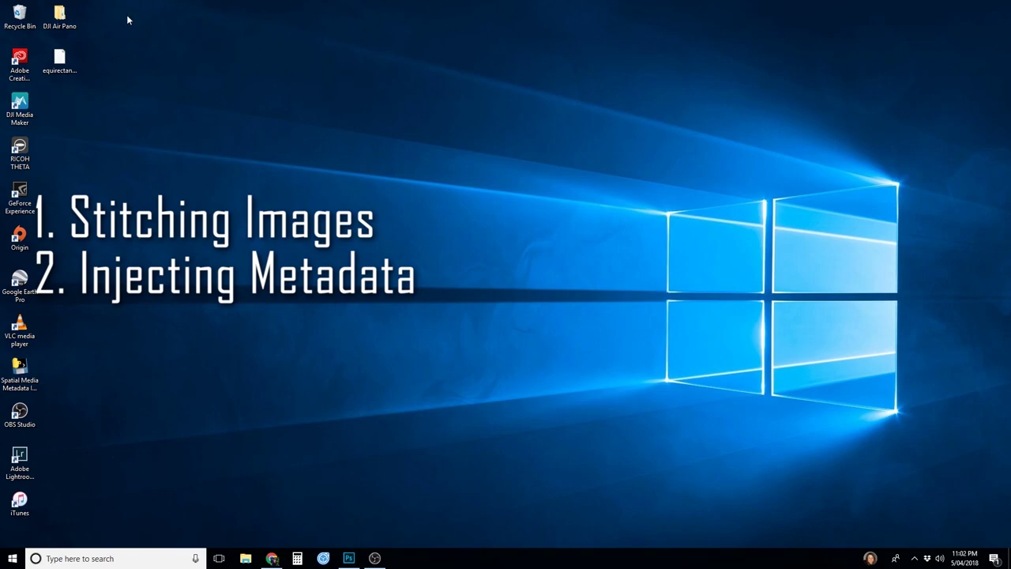
# Step: Browse the 25 PANO drone photos in the JPEG folder, then go back up to DJI Air Pano
pyautogui.doubleClick(67, 26)
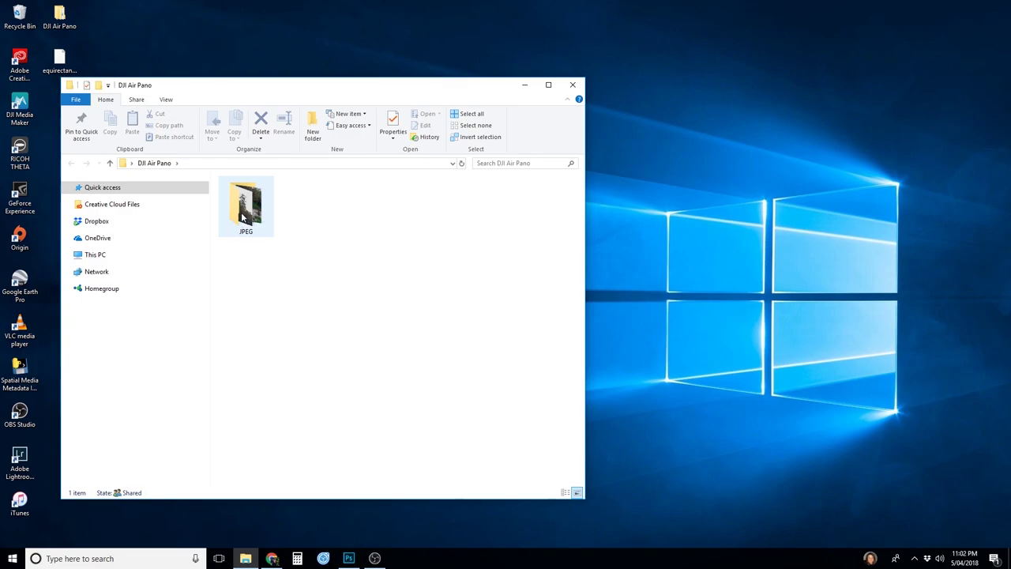
pyautogui.doubleClick(244, 218)
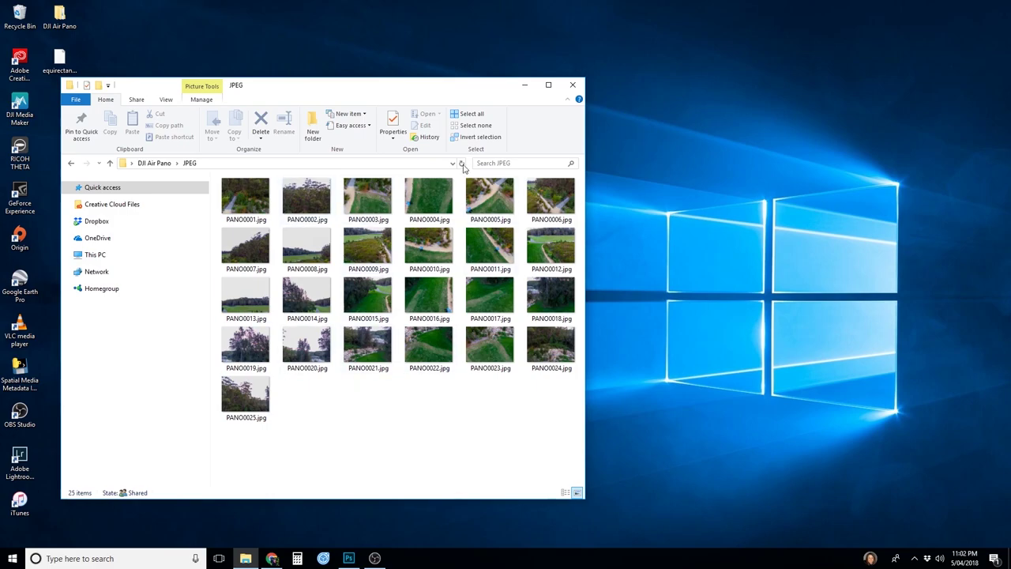
pyautogui.moveTo(301, 322)
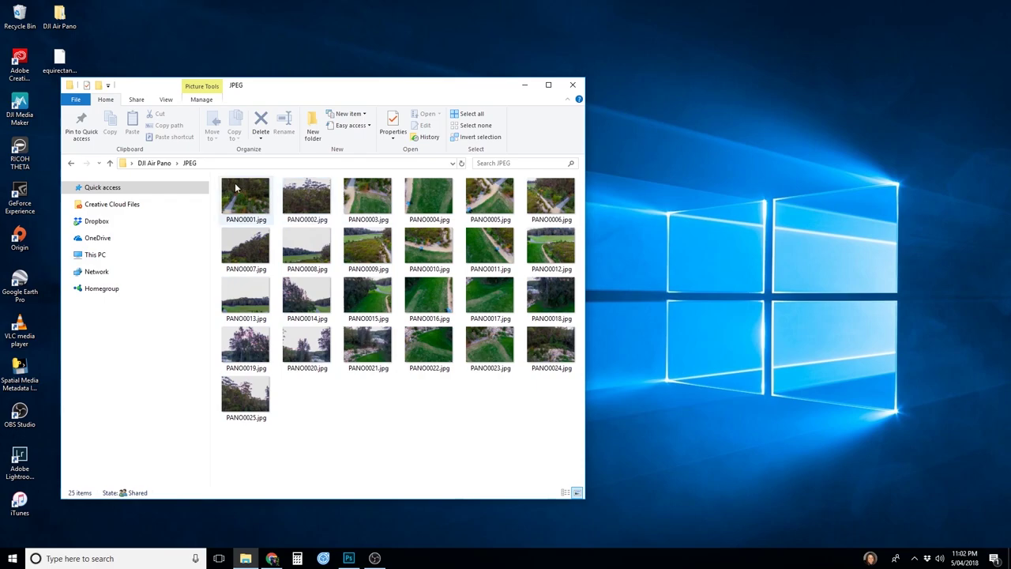
pyautogui.click(152, 164)
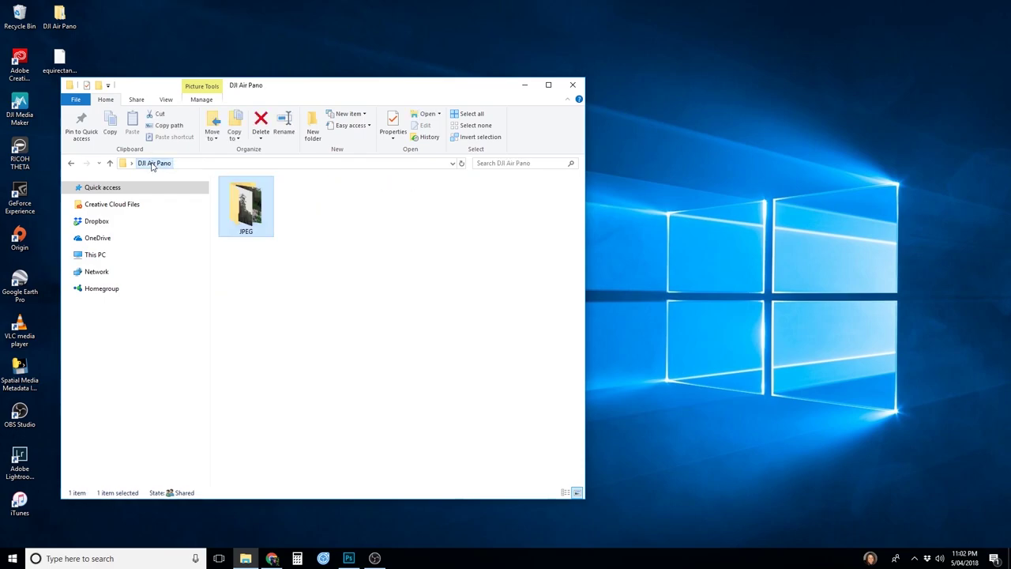
# Step: Minimize the folder window and launch DJI Media Maker, moving it to the side
pyautogui.click(525, 87)
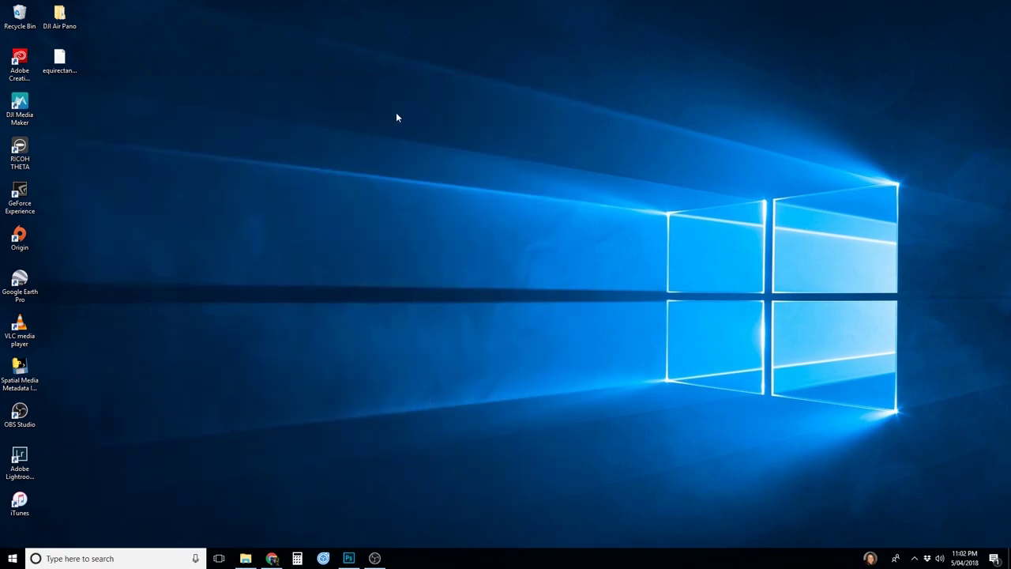
pyautogui.doubleClick(33, 105)
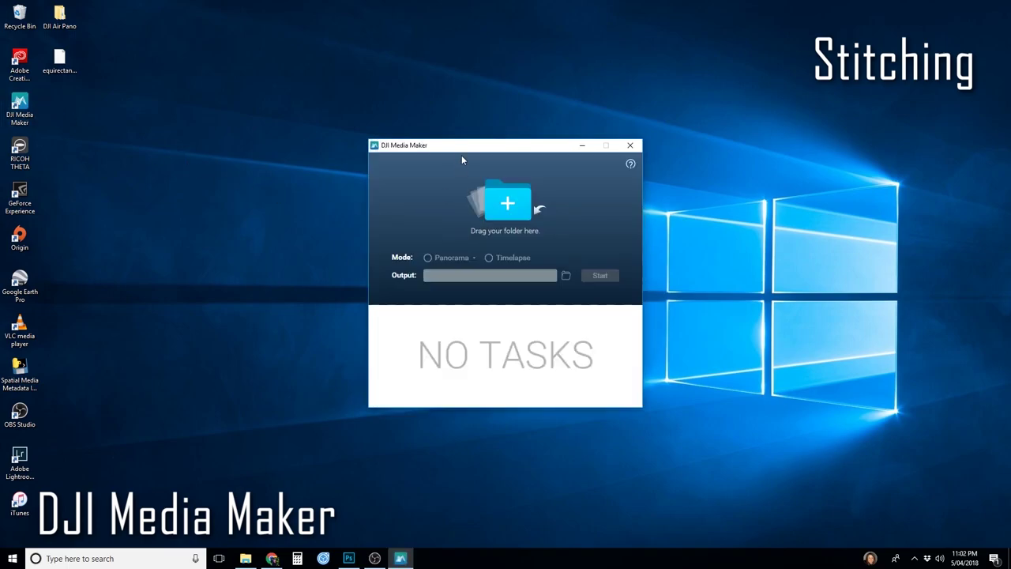
pyautogui.moveTo(466, 147); pyautogui.dragTo(728, 165)
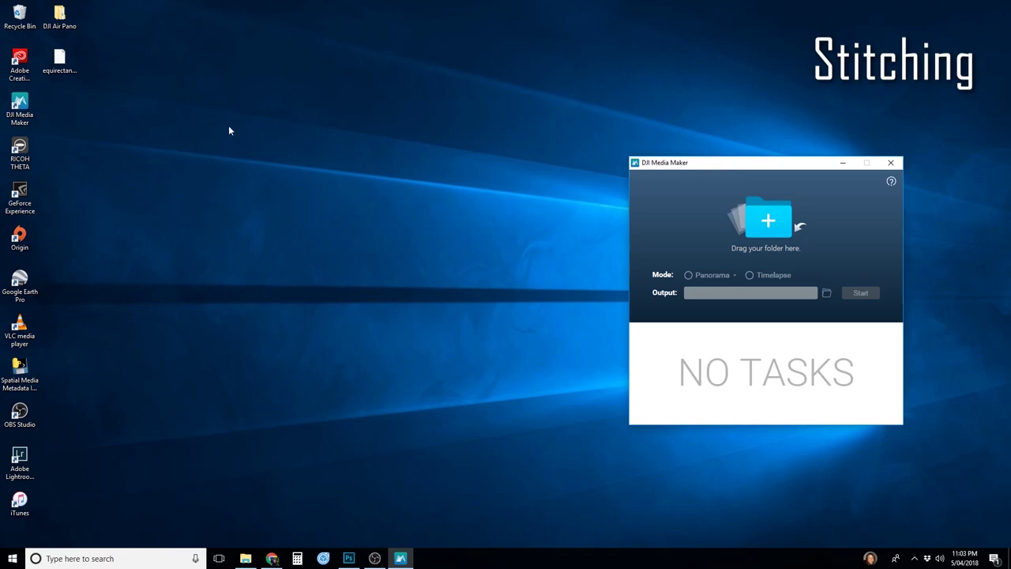
# Step: Drag the JPEG folder into DJI Media Maker and choose 360° Panorama mode
pyautogui.doubleClick(64, 22)
pyautogui.click(261, 223)
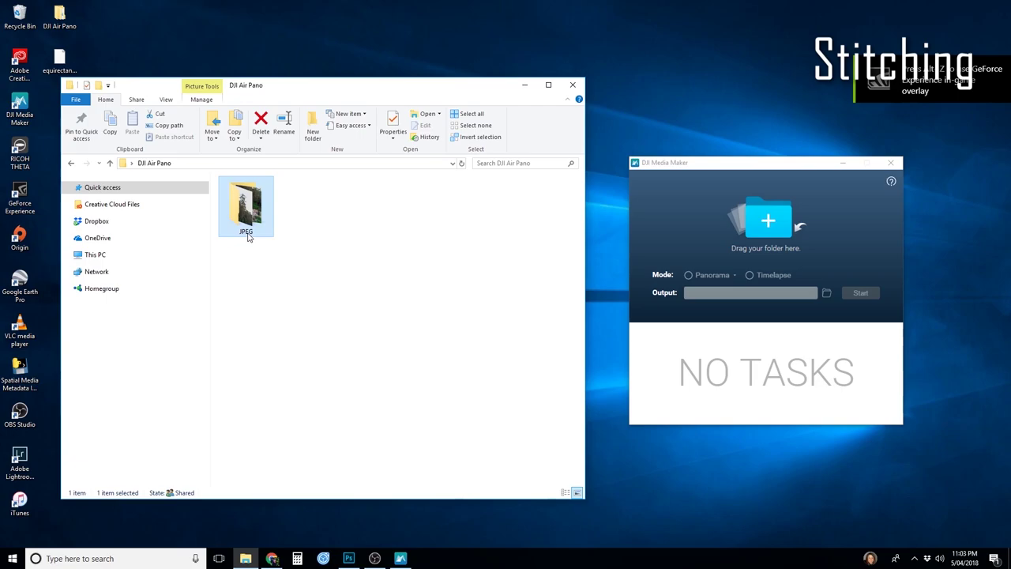
pyautogui.moveTo(247, 237); pyautogui.dragTo(774, 244)
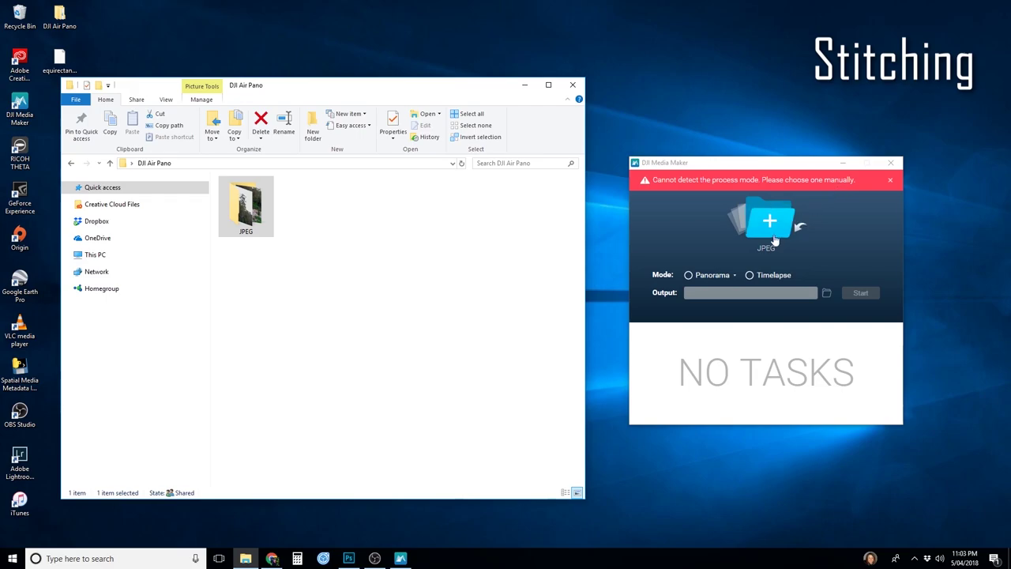
pyautogui.click(697, 281)
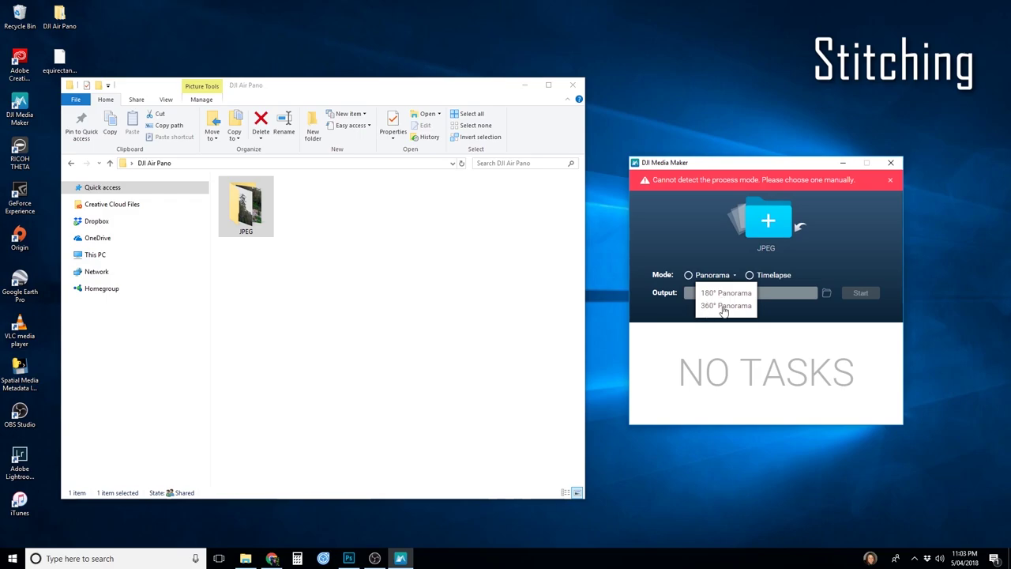
pyautogui.click(724, 309)
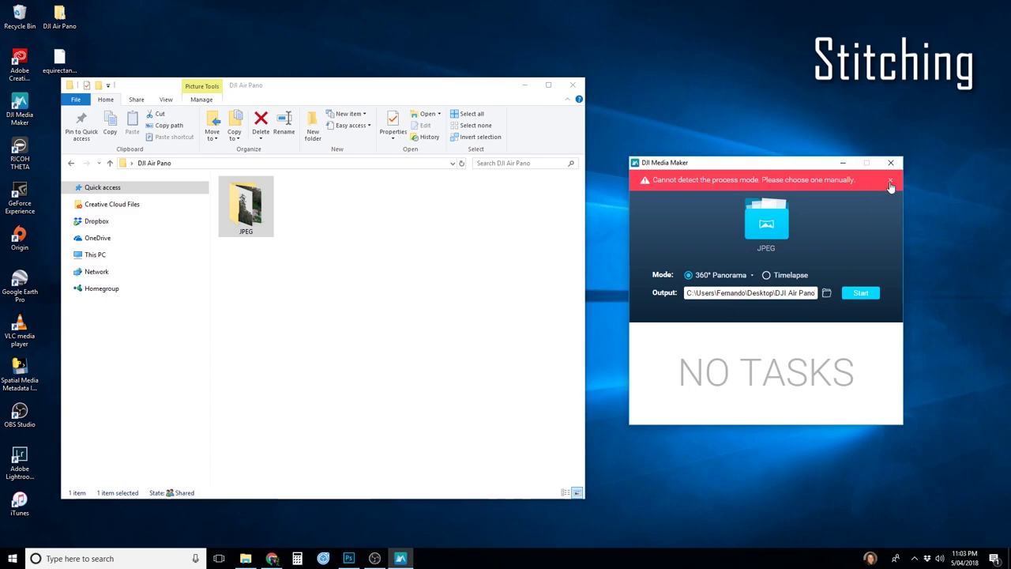
# Step: Name the stitch output 'DJI Air Pano Stitch' in the DJI Air Pano folder and save
pyautogui.click(826, 293)
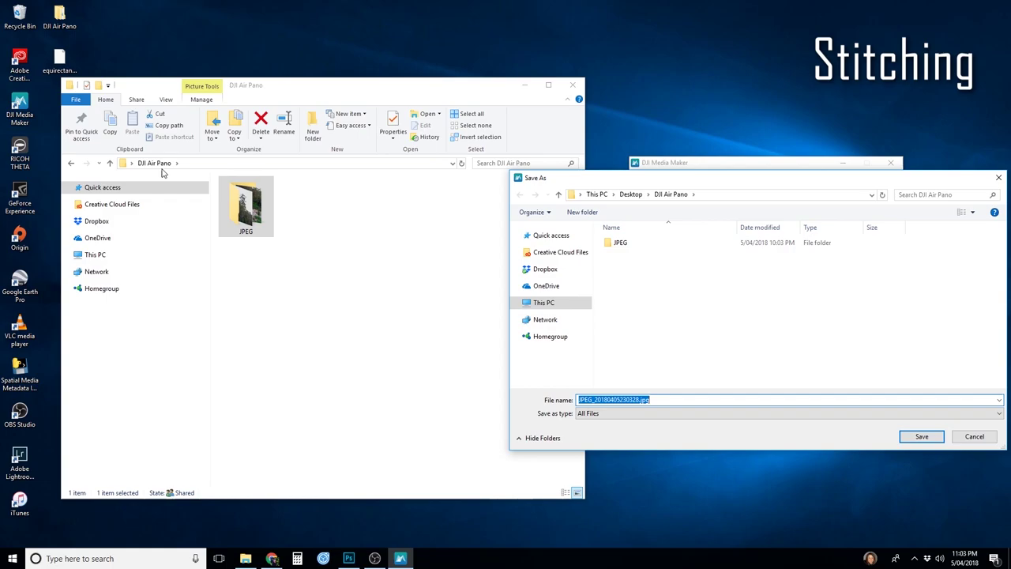
pyautogui.click(642, 400)
pyautogui.moveTo(642, 400); pyautogui.dragTo(561, 401)
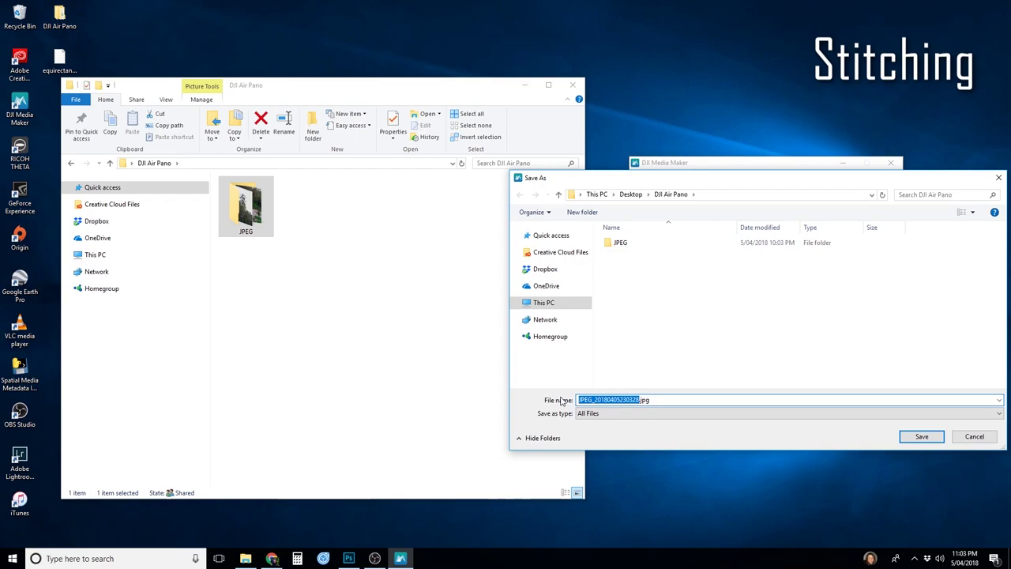
pyautogui.write('D')
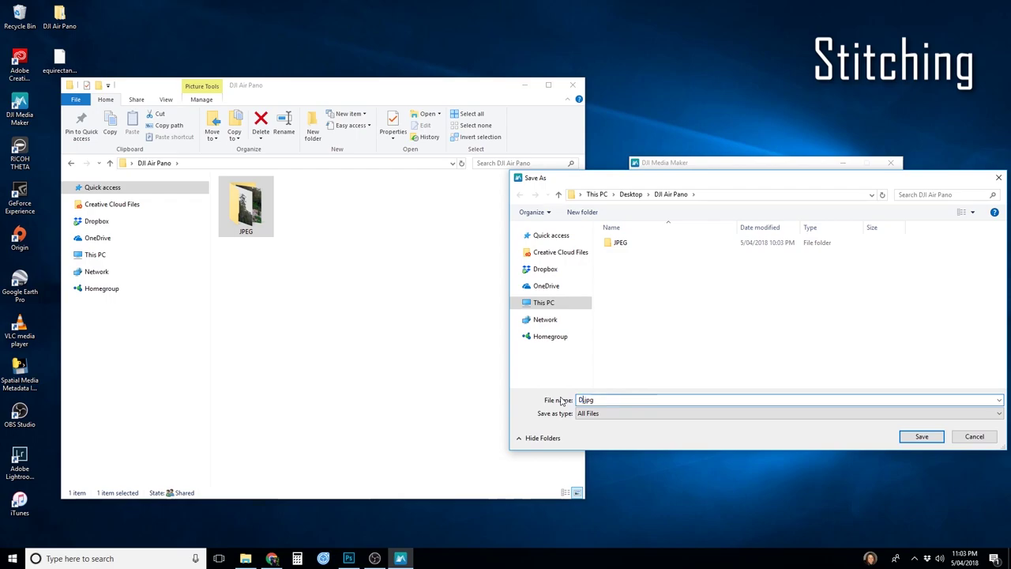
pyautogui.write('JI Air Pa')
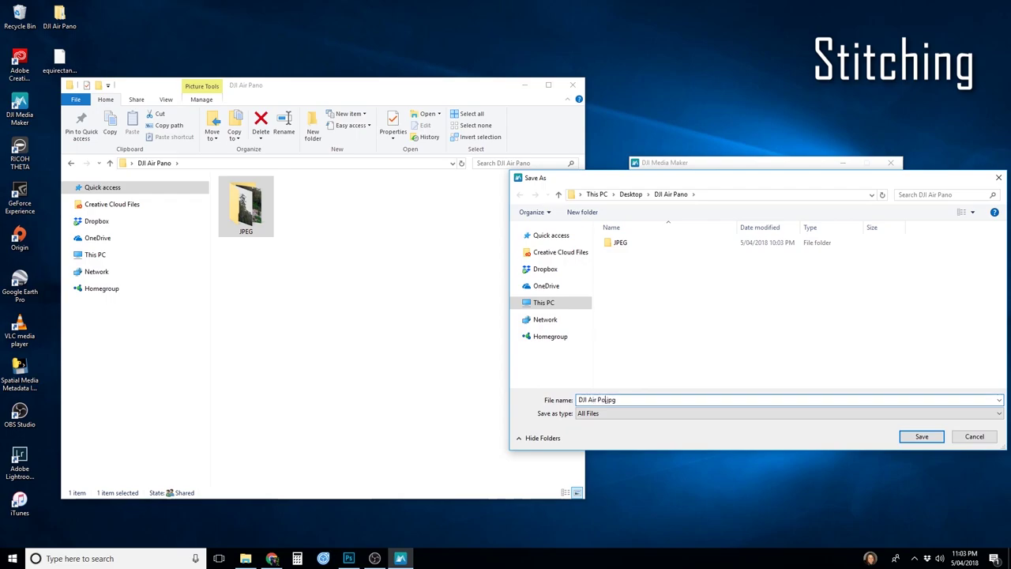
pyautogui.write('no Stitch')
pyautogui.click(920, 436)
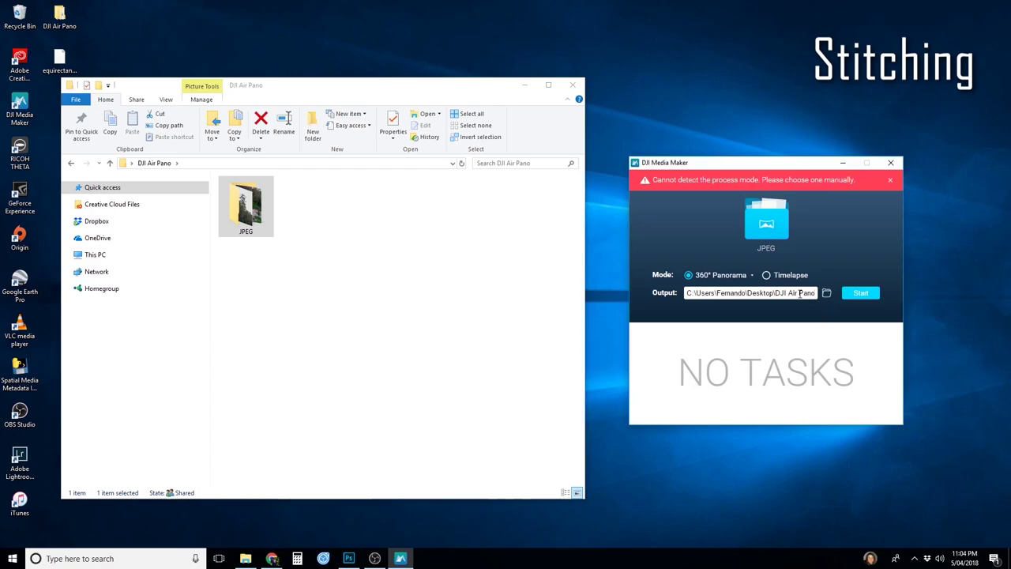
# Step: Run the 360° stitch, dismiss the process-mode warning, and open the finished panorama
pyautogui.click(860, 293)
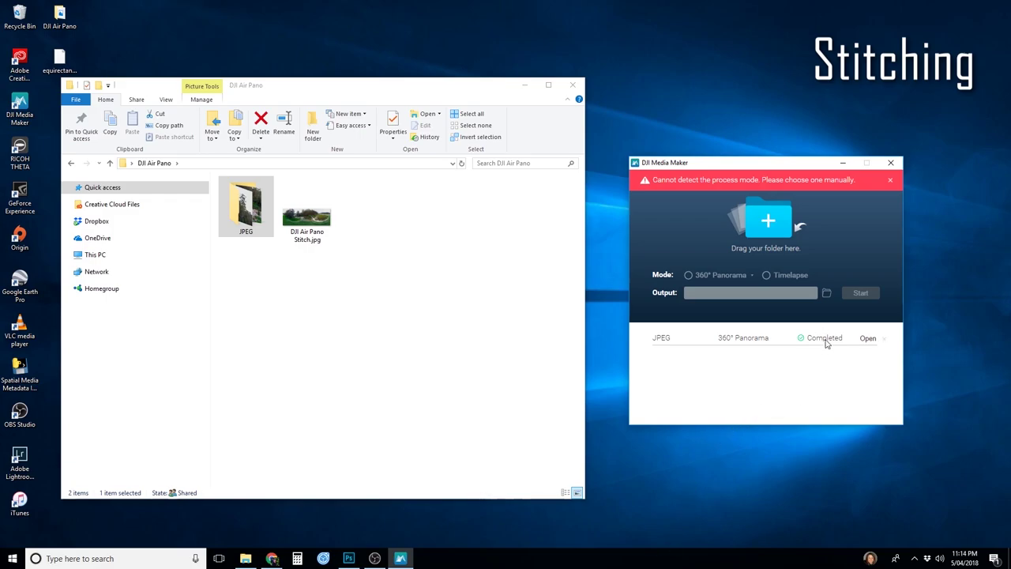
pyautogui.click(891, 183)
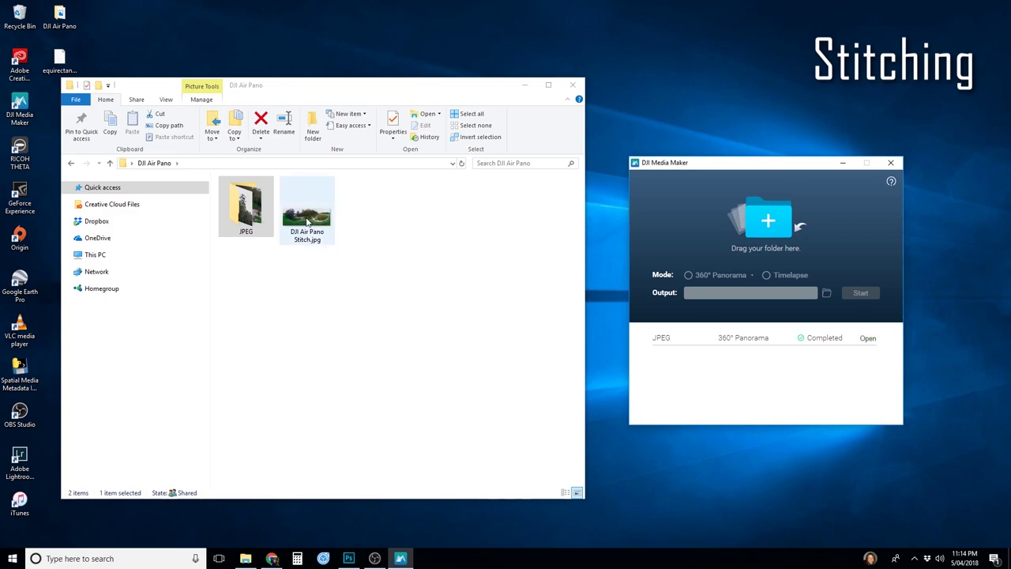
pyautogui.click(875, 341)
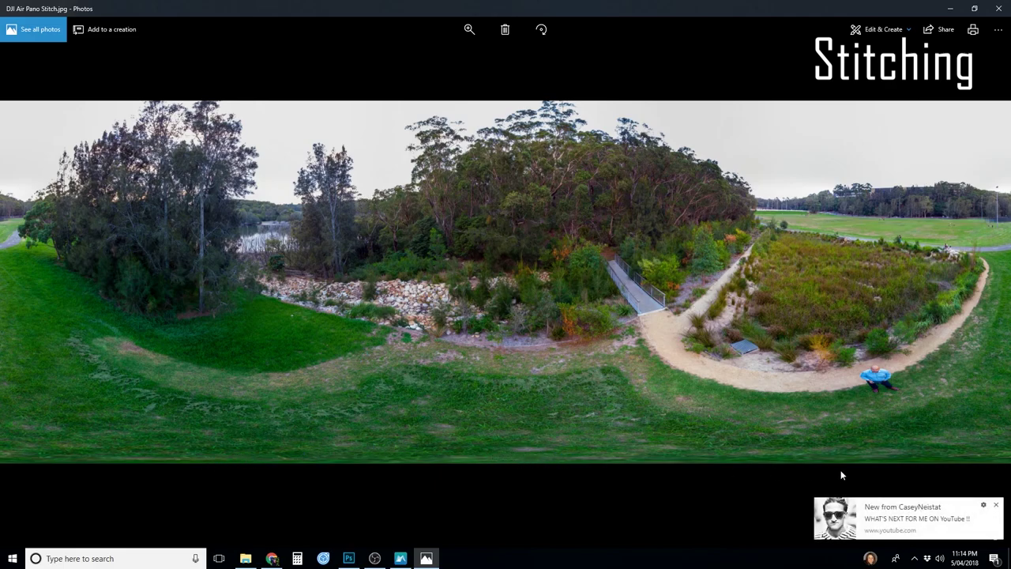
# Step: Dismiss the video notification and close the Photos panorama preview
pyautogui.click(997, 507)
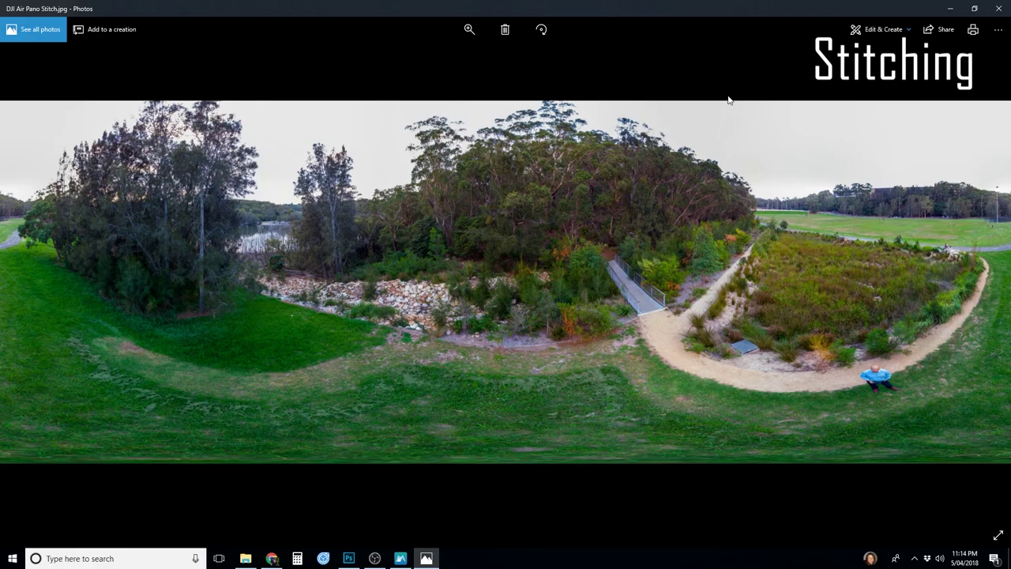
pyautogui.click(1000, 8)
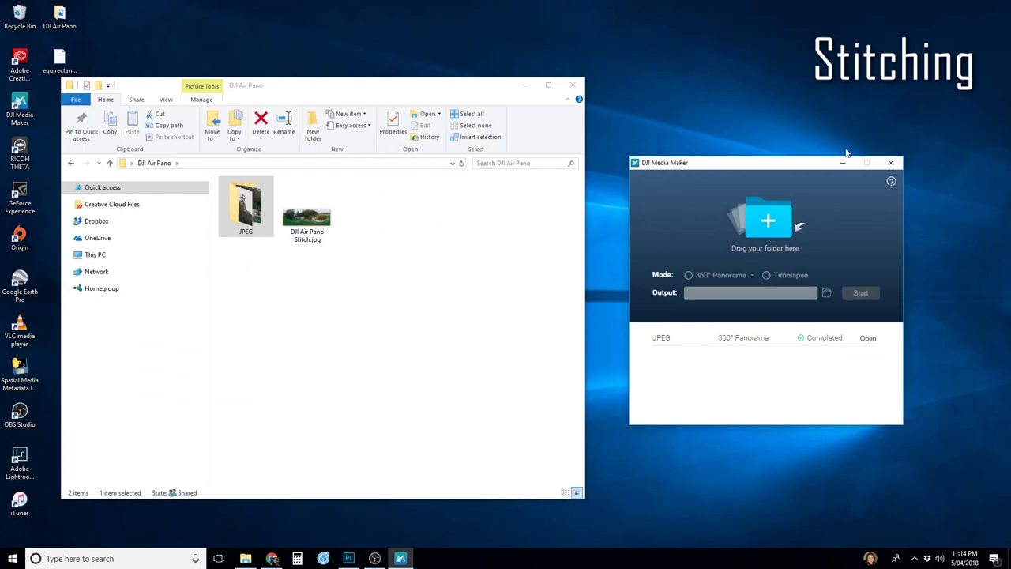
# Step: Close DJI Media Maker, launch RICOH THETA beside Explorer, and load DJI Air Pano Stitch.jpg into it
pyautogui.click(892, 163)
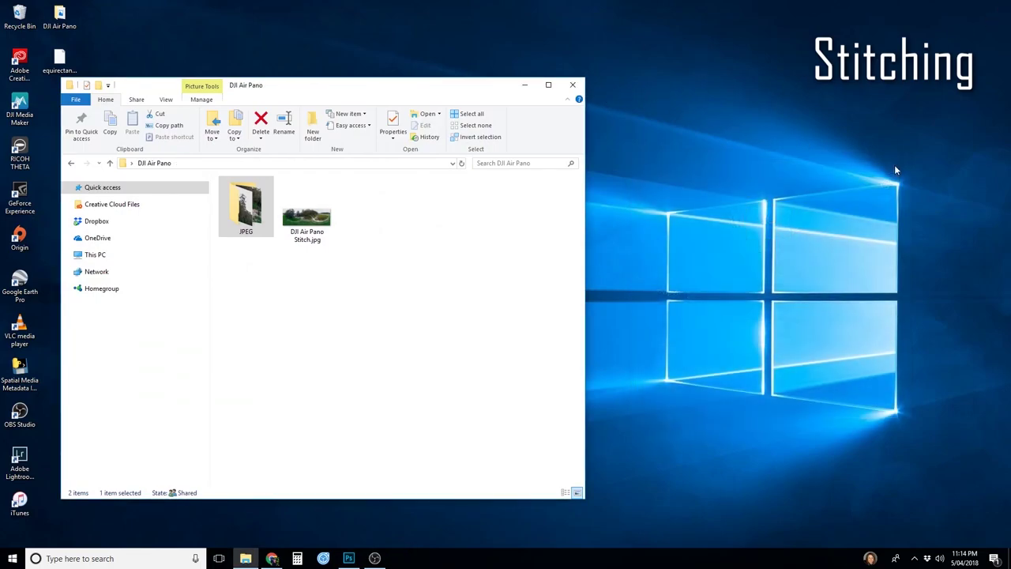
pyautogui.moveTo(425, 85); pyautogui.dragTo(806, 92)
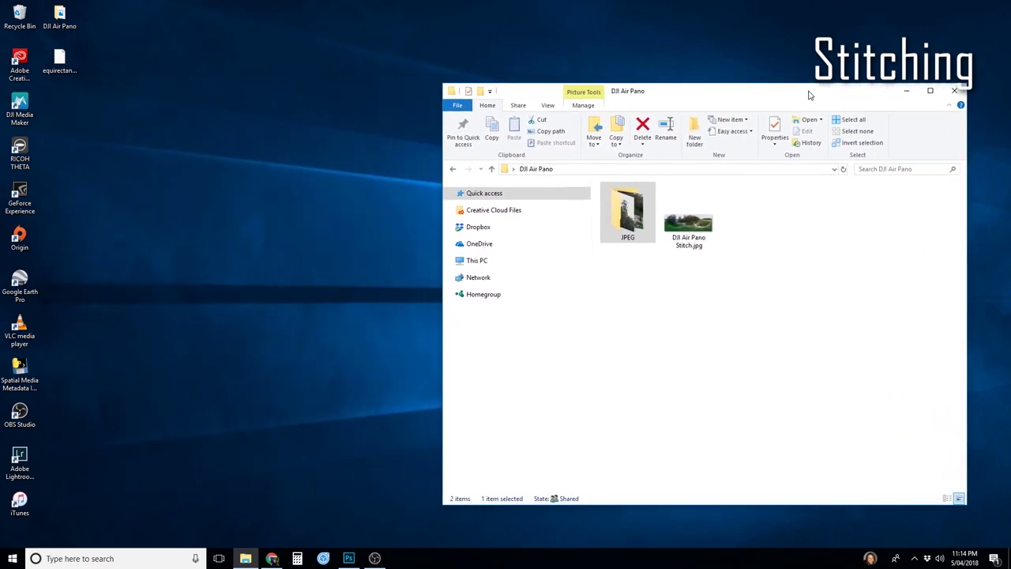
pyautogui.click(28, 150)
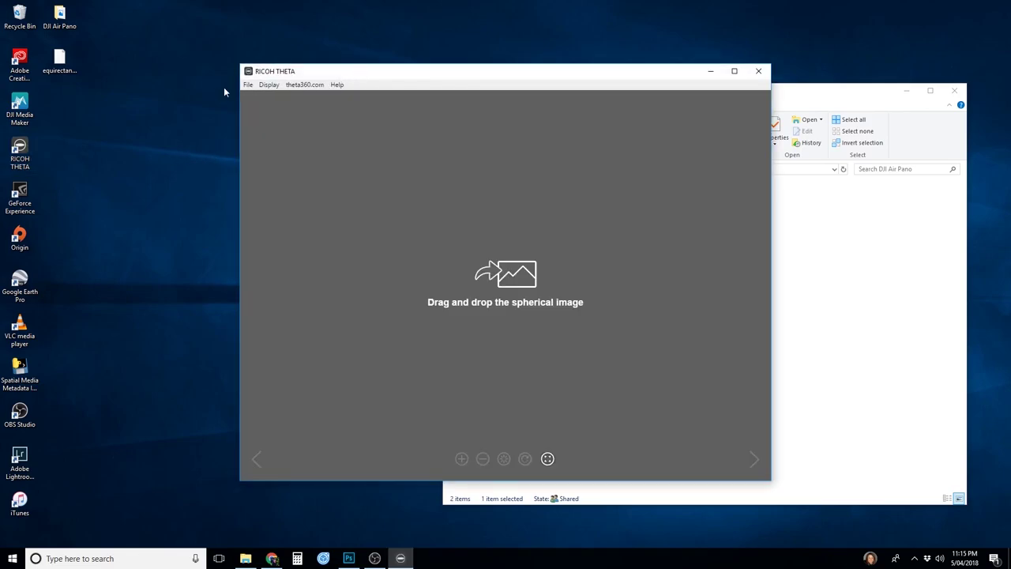
pyautogui.moveTo(384, 74); pyautogui.dragTo(189, 83)
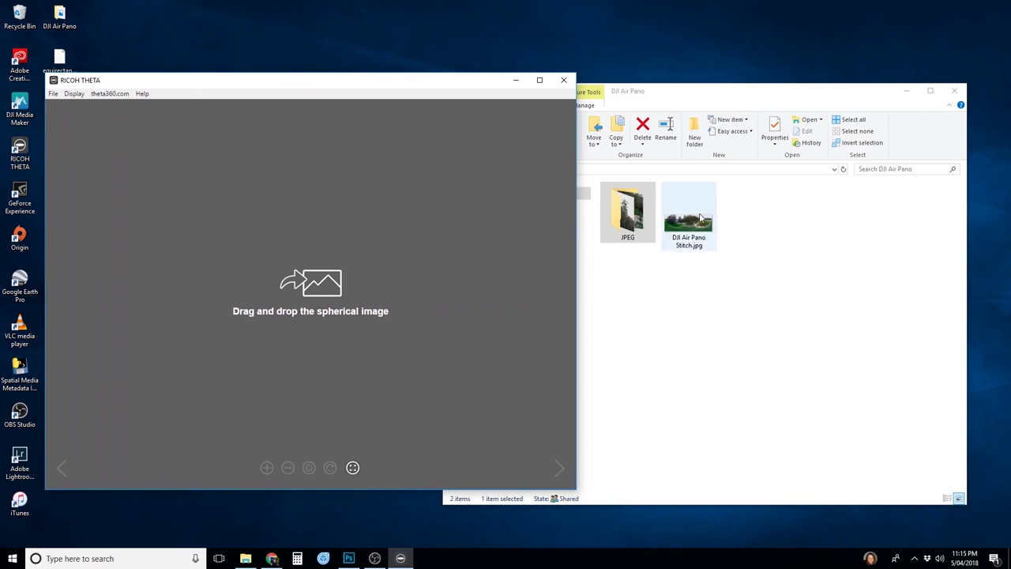
pyautogui.moveTo(699, 231); pyautogui.dragTo(304, 290)
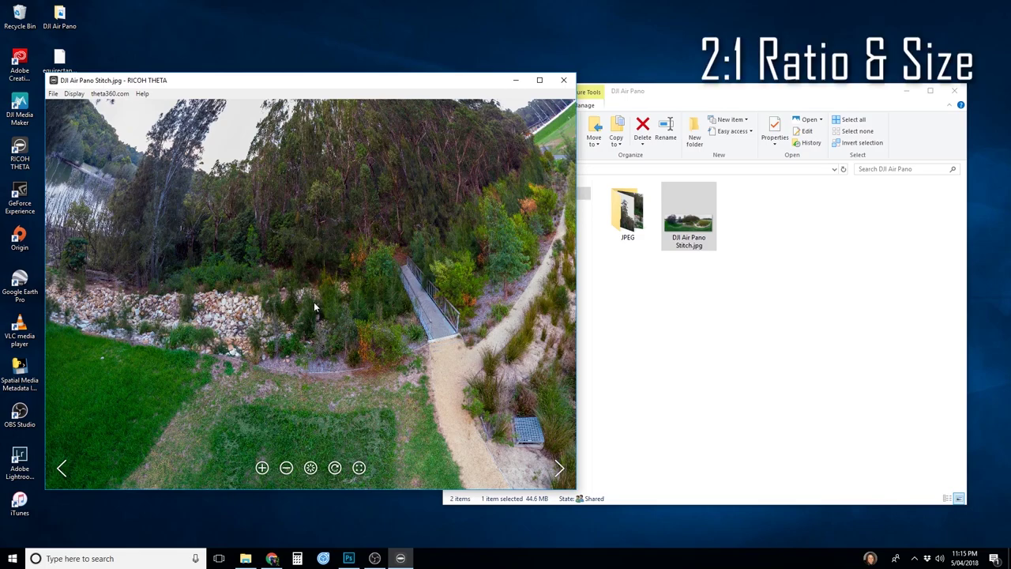
# Step: Maximize RICOH THETA, look around the lawn, path, field, bush slope and sky, then close it
pyautogui.moveTo(314, 306); pyautogui.dragTo(323, 278)
pyautogui.click(539, 80)
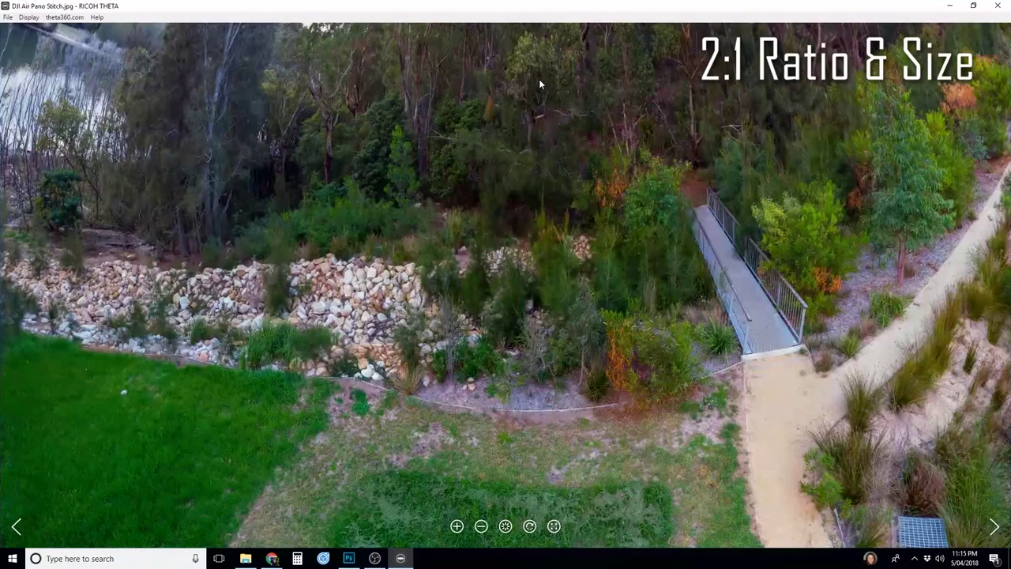
pyautogui.moveTo(501, 363); pyautogui.dragTo(529, 310)
pyautogui.moveTo(333, 265); pyautogui.dragTo(556, 282)
pyautogui.moveTo(192, 213); pyautogui.dragTo(422, 38)
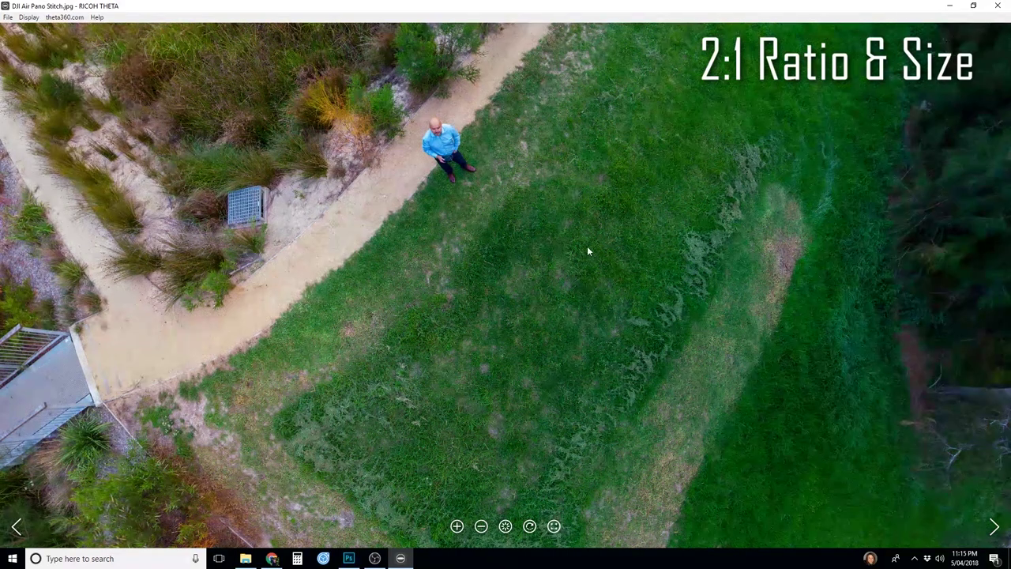
pyautogui.moveTo(570, 185); pyautogui.dragTo(579, 419)
pyautogui.moveTo(560, 203); pyautogui.dragTo(444, 535)
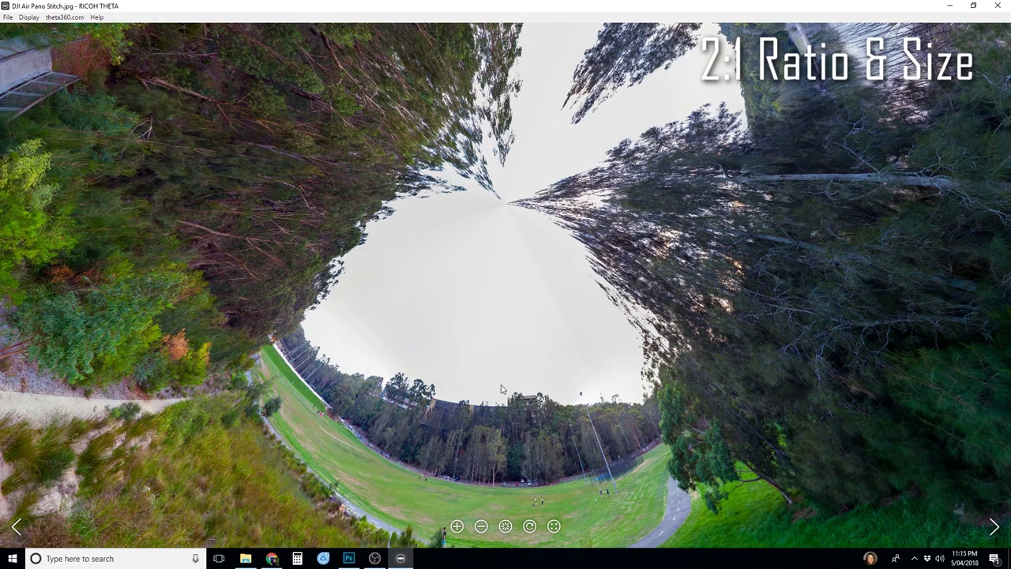
pyautogui.moveTo(503, 403); pyautogui.dragTo(503, 169)
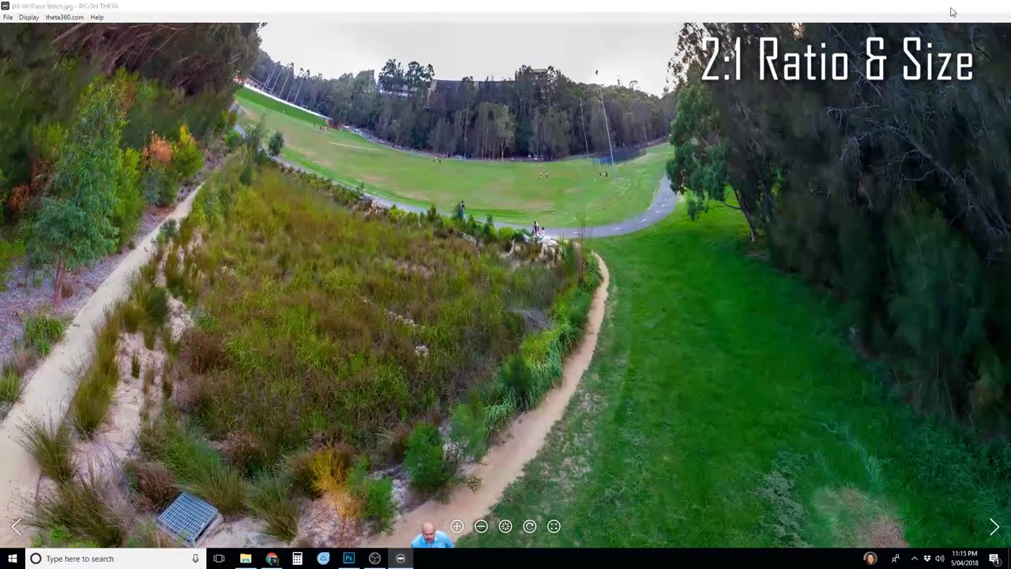
pyautogui.click(952, 11)
# Step: Show Details in DJI Air Pano Stitch.jpg's Properties, revealing 44.6 MB and 18832 x 6760 pixels
pyautogui.click(696, 213)
pyautogui.rightClick(704, 229)
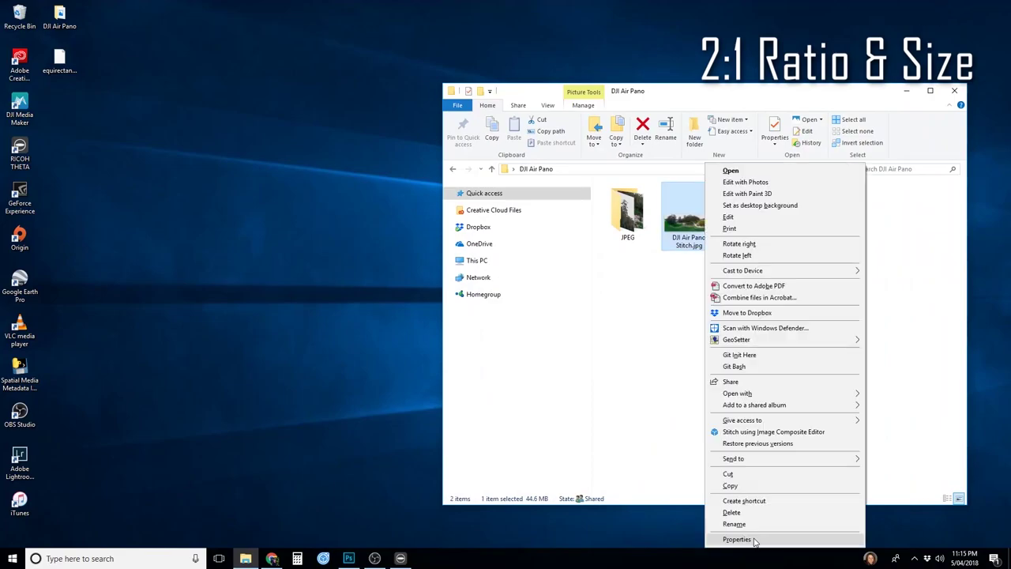
pyautogui.click(737, 539)
pyautogui.moveTo(794, 227); pyautogui.dragTo(607, 157)
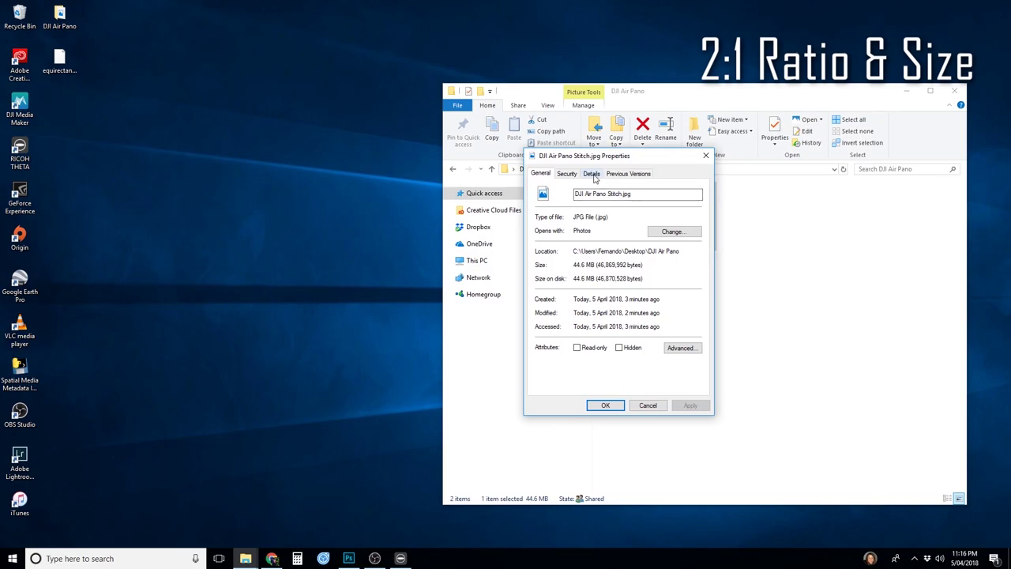
pyautogui.click(594, 175)
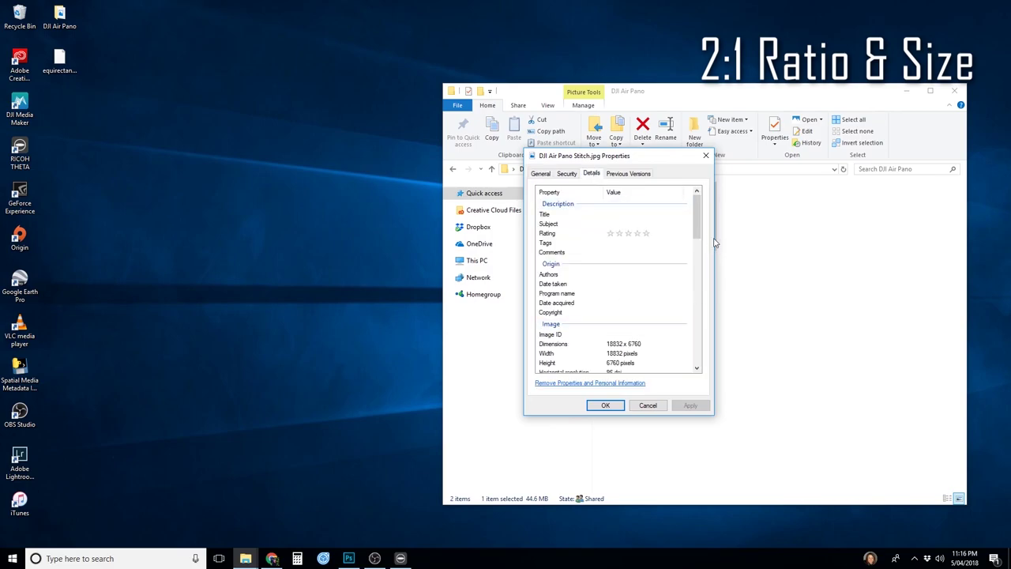
pyautogui.moveTo(697, 215); pyautogui.dragTo(698, 261)
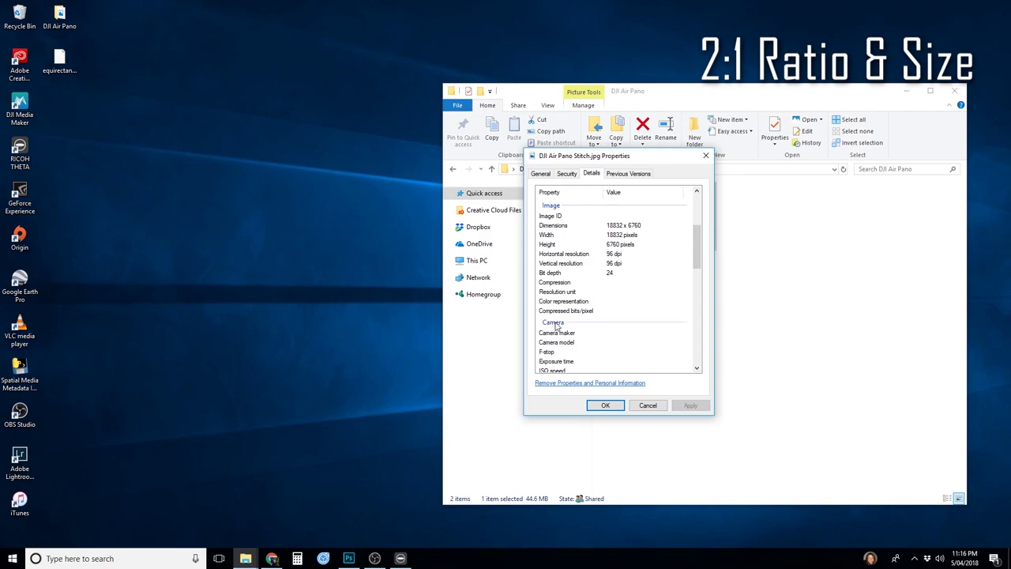
# Step: Divide 18832 by 2 in Calculator, giving 9,416
pyautogui.click(297, 559)
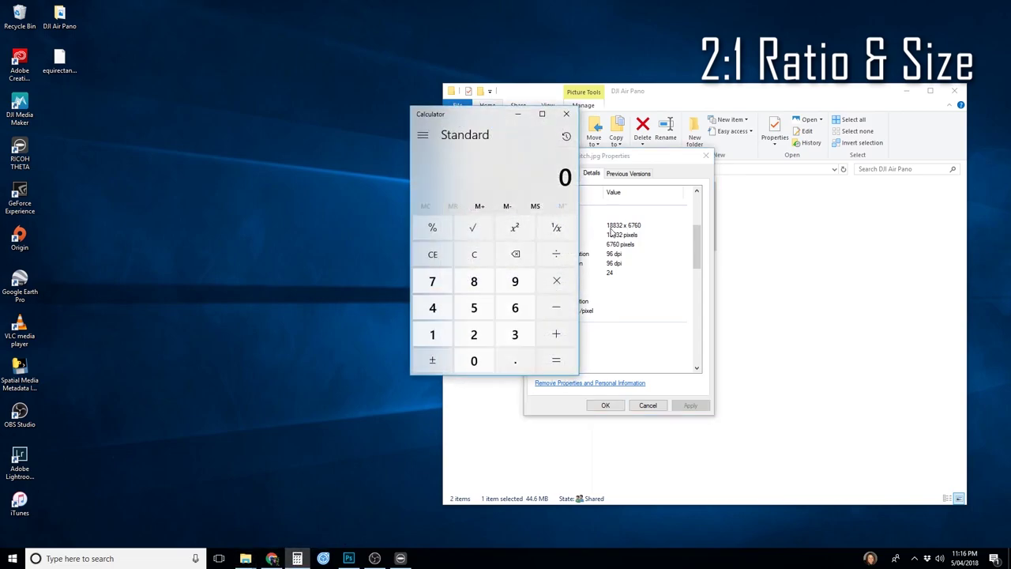
pyautogui.click(441, 337)
pyautogui.click(478, 282)
pyautogui.click(479, 283)
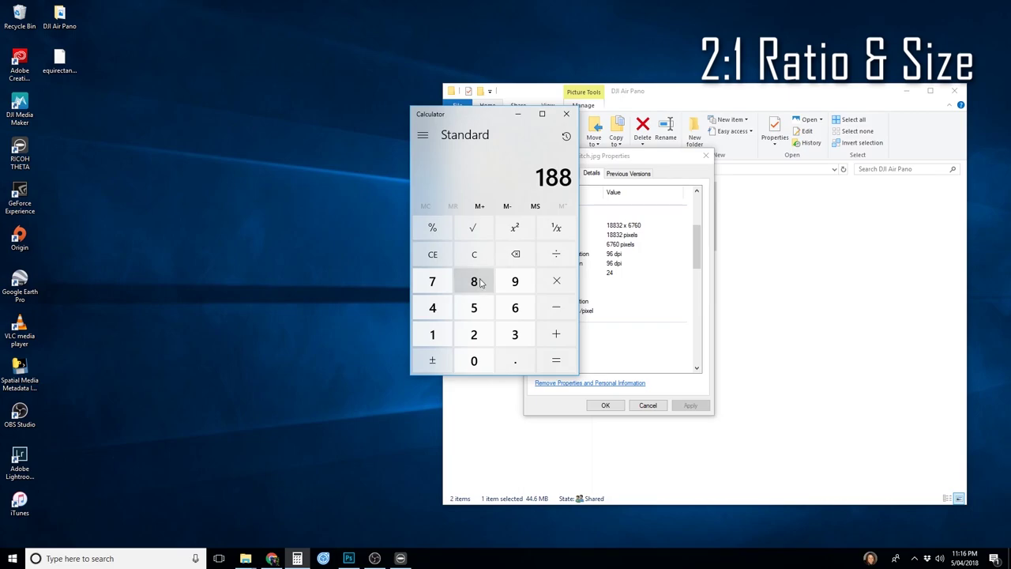
pyautogui.click(513, 339)
pyautogui.click(485, 338)
pyautogui.click(556, 254)
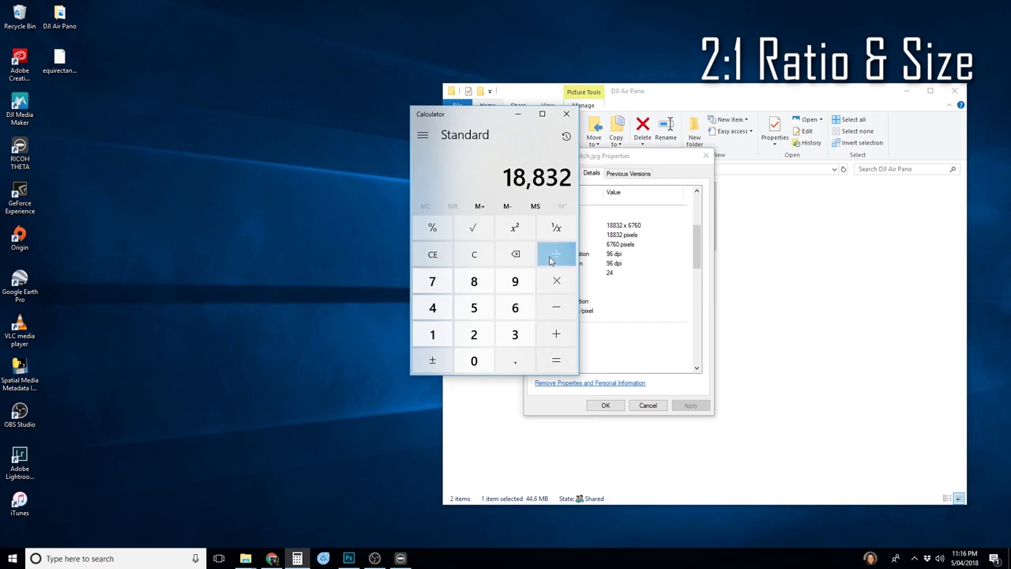
pyautogui.click(479, 335)
pyautogui.click(554, 360)
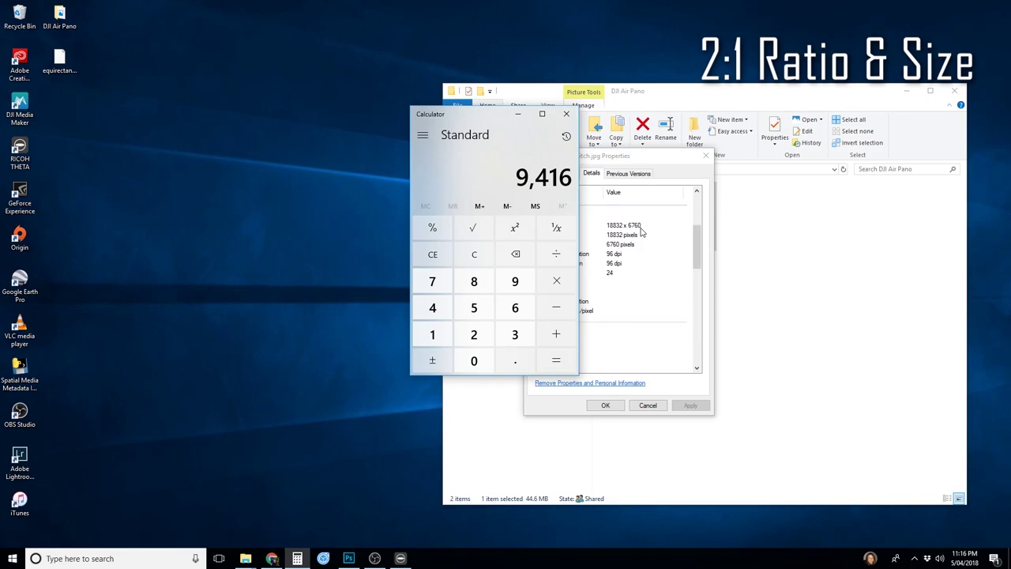
# Step: Orbit the panorama viewer into a little-planet sky view, minimise it, then close Calculator and Properties
pyautogui.click(404, 558)
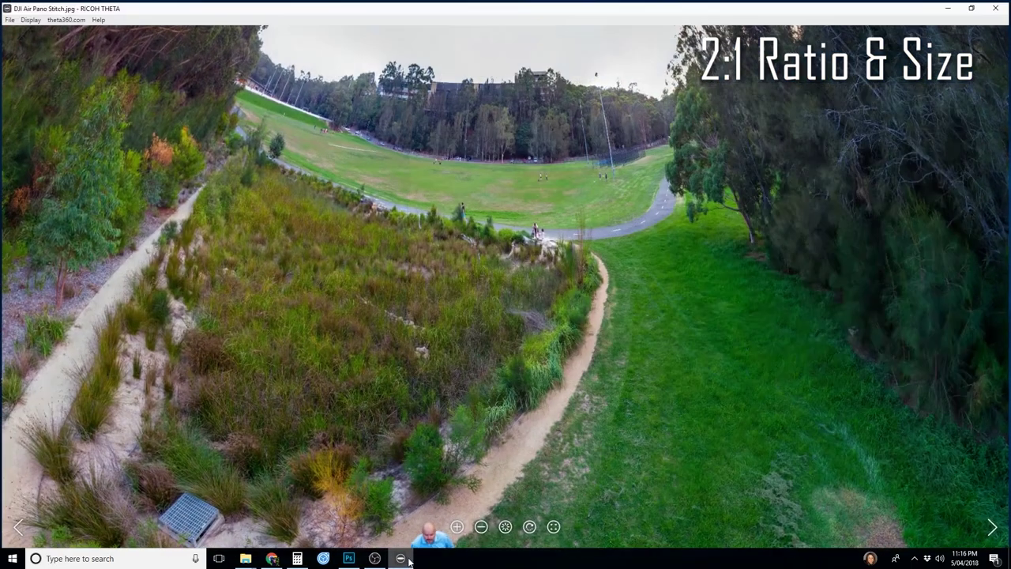
pyautogui.moveTo(605, 167); pyautogui.dragTo(584, 464)
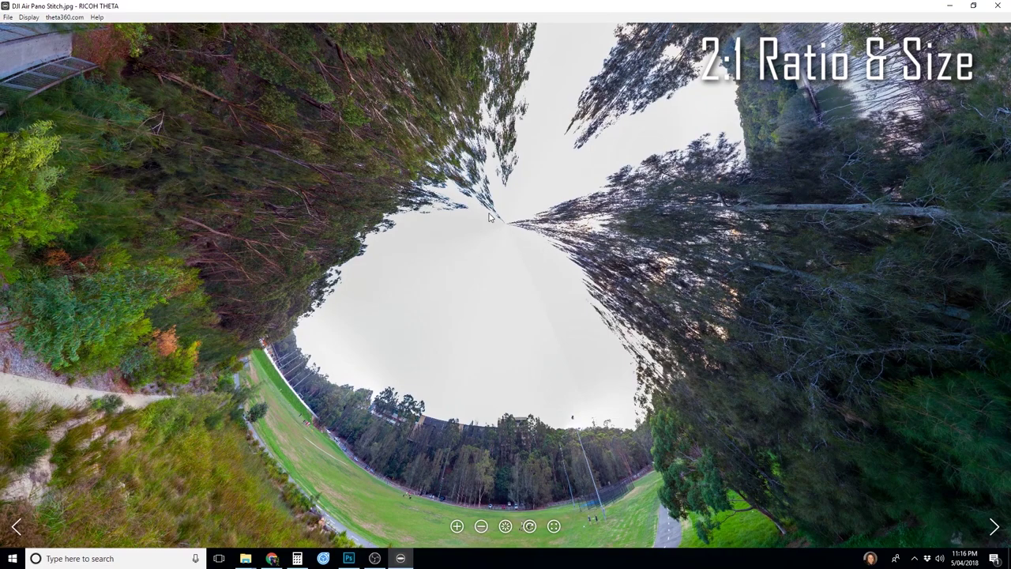
pyautogui.click(950, 5)
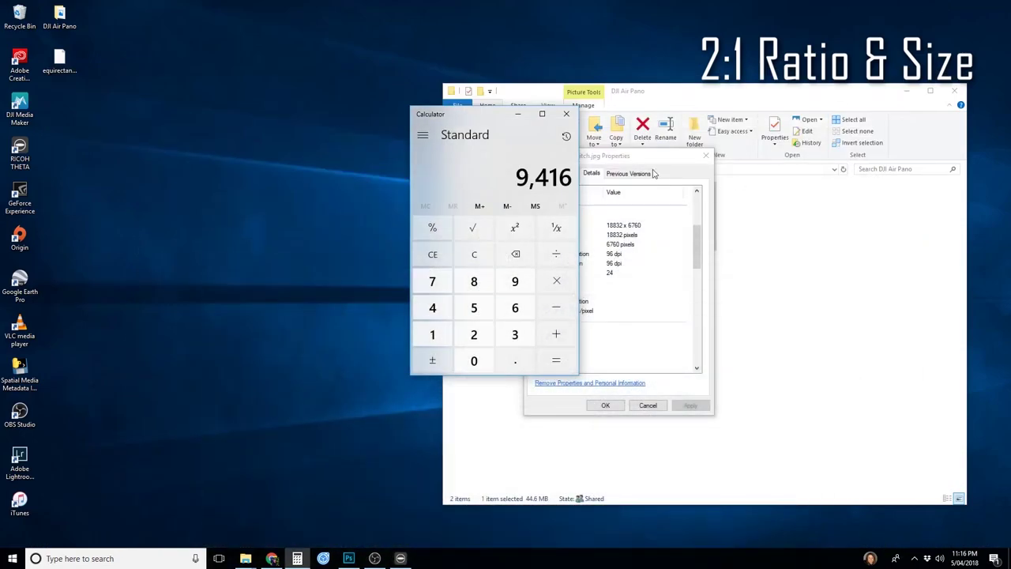
pyautogui.click(566, 113)
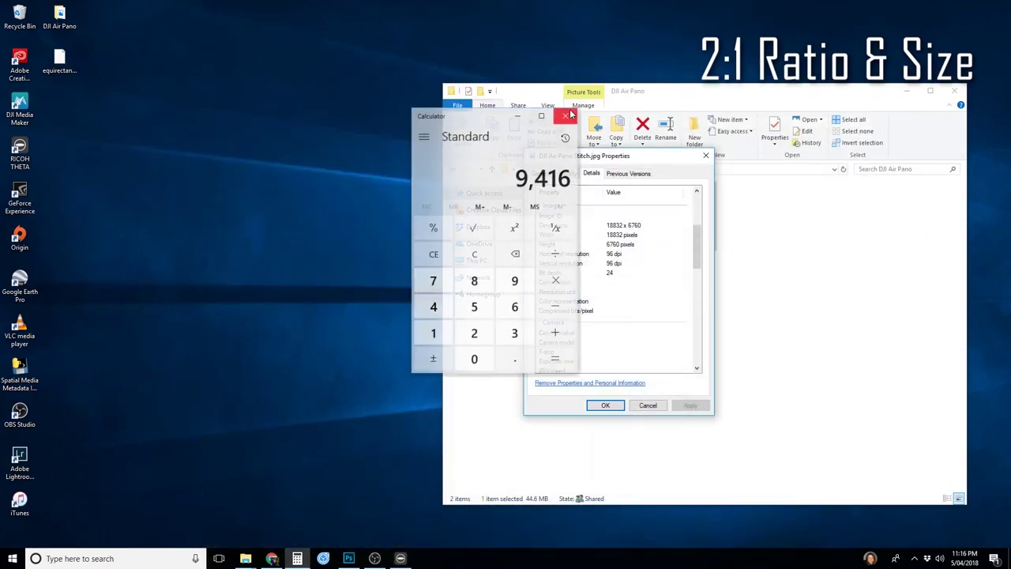
pyautogui.click(612, 406)
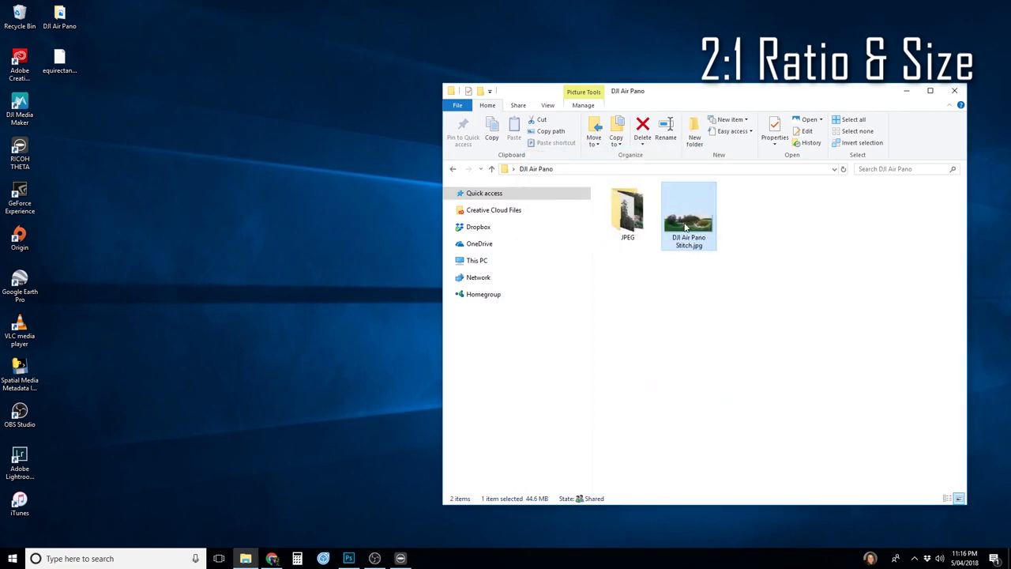
# Step: Open DJI Air Pano Stitch.jpg with Adobe Photoshop CC 2018 from its context menu
pyautogui.moveTo(685, 227)
pyautogui.rightClick(688, 225)
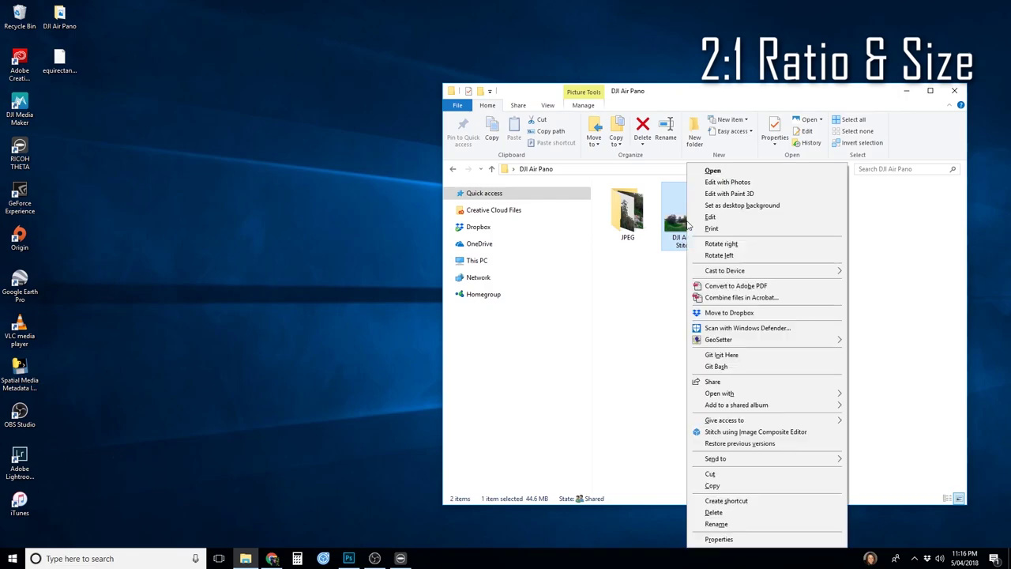
pyautogui.moveTo(733, 395)
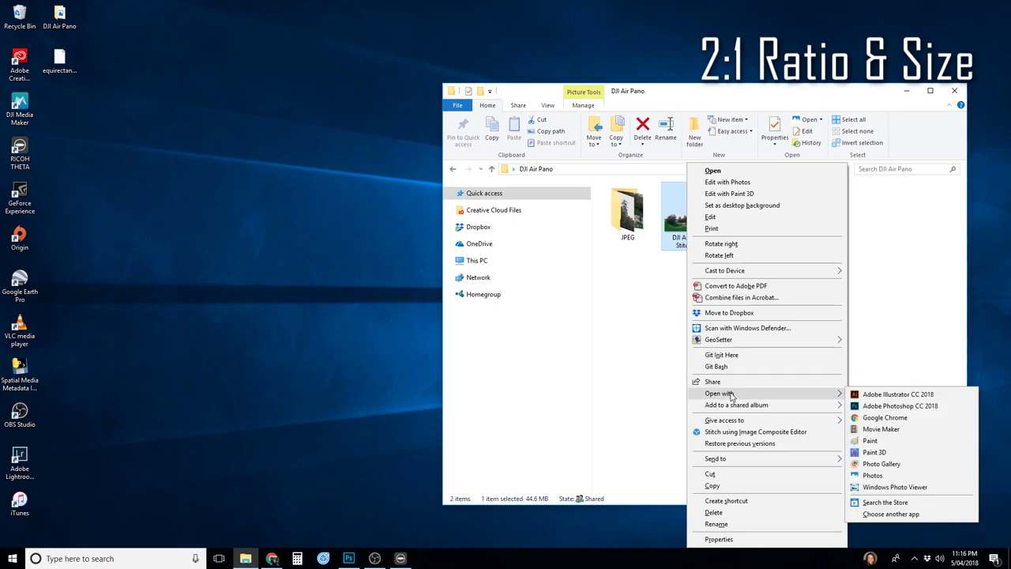
pyautogui.click(916, 406)
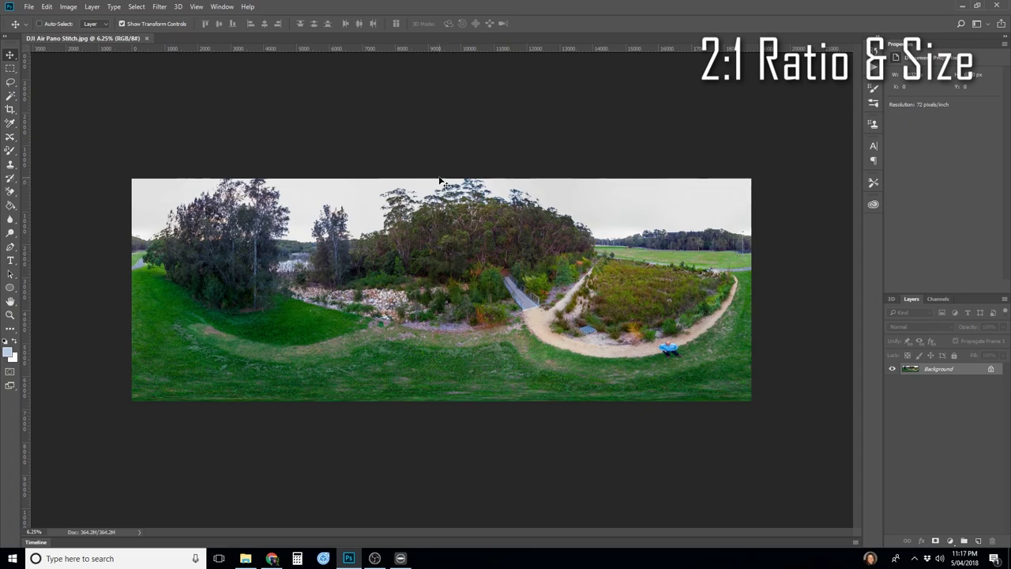
# Step: From the Image menu, open Canvas Size to see the current 18832 x 6760 pixel canvas
pyautogui.click(68, 7)
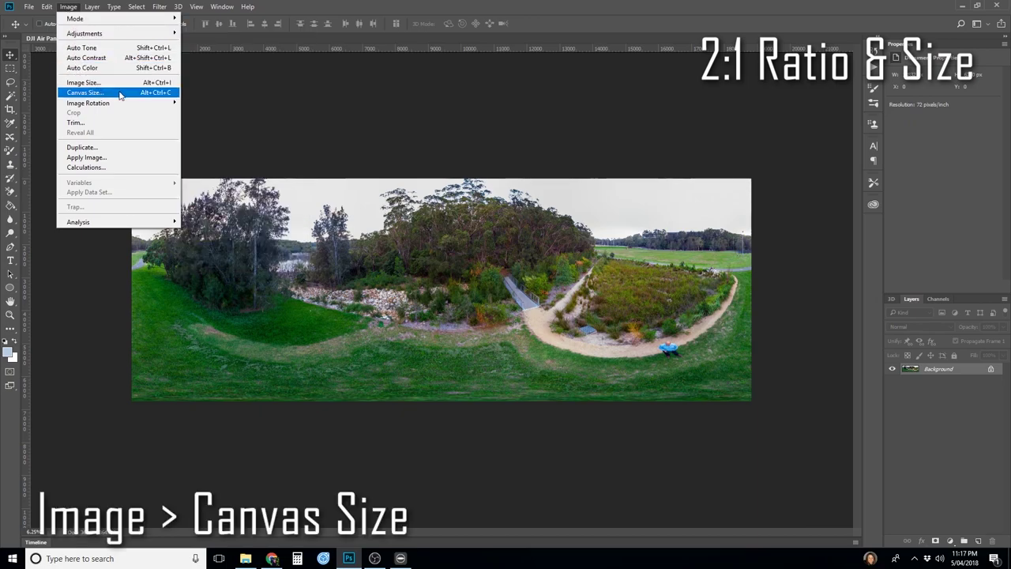
pyautogui.click(164, 93)
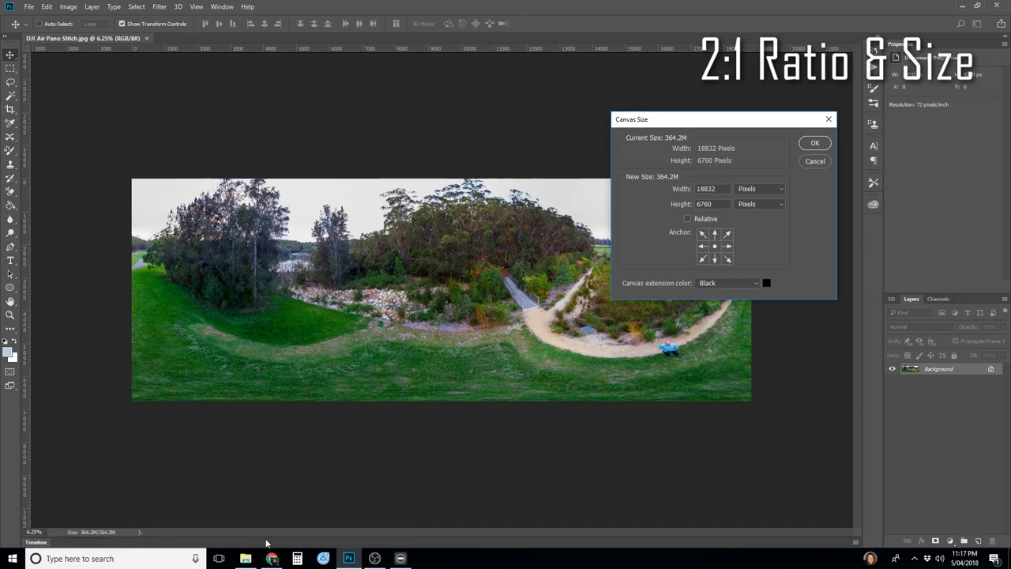
# Step: Work out 18832 ÷ 2 = 9,416 in Windows Calculator for the 2:1 target height
pyautogui.click(297, 558)
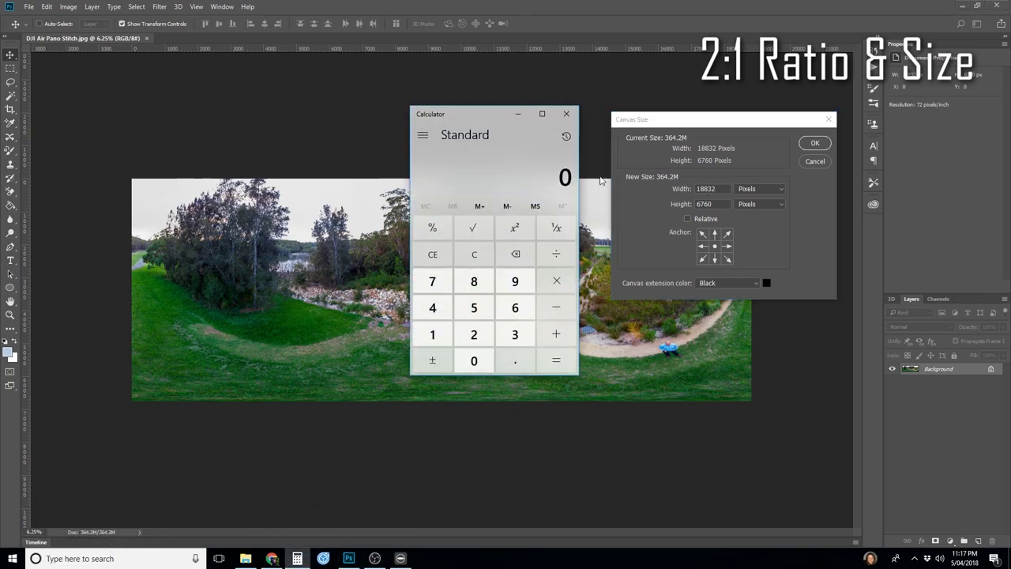
pyautogui.click(432, 335)
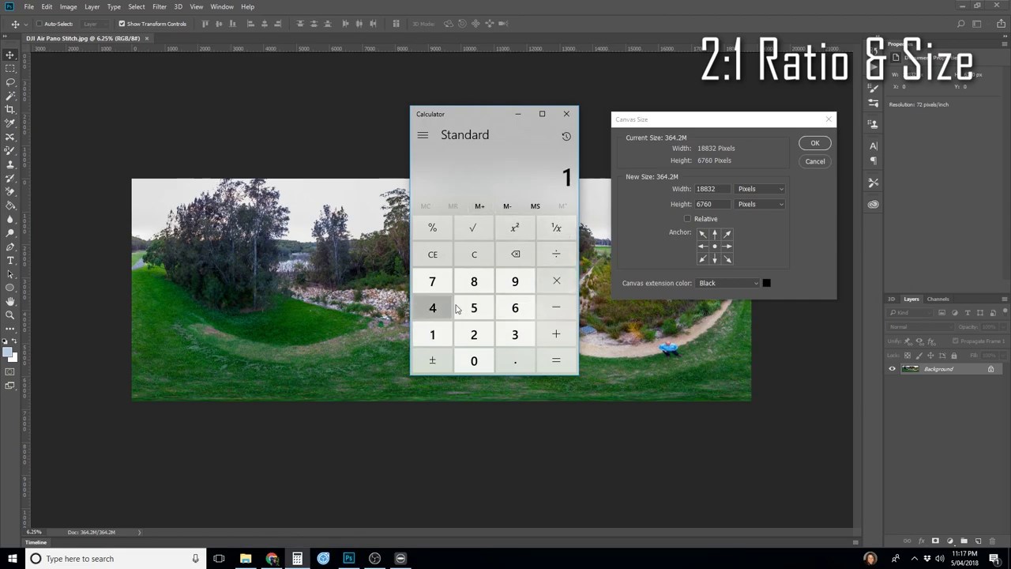
pyautogui.click(474, 282)
pyautogui.click(474, 282)
pyautogui.click(515, 335)
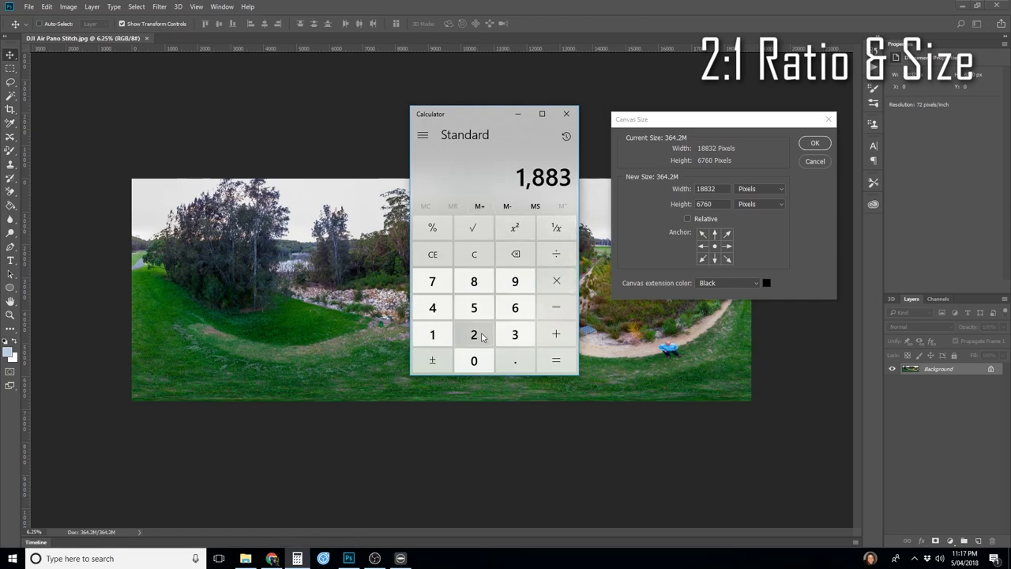
pyautogui.click(474, 334)
pyautogui.click(556, 254)
pyautogui.click(474, 334)
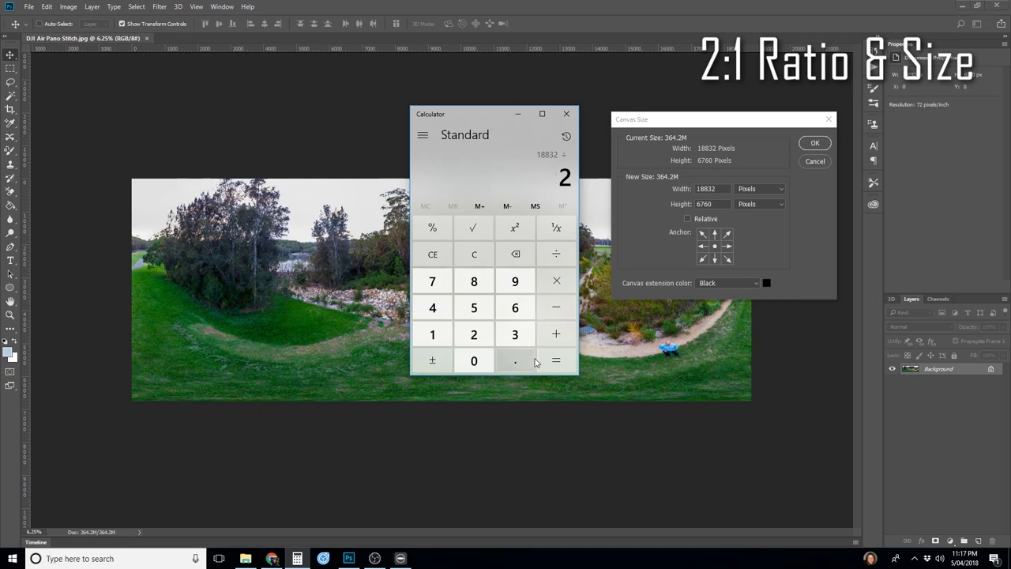
pyautogui.click(556, 360)
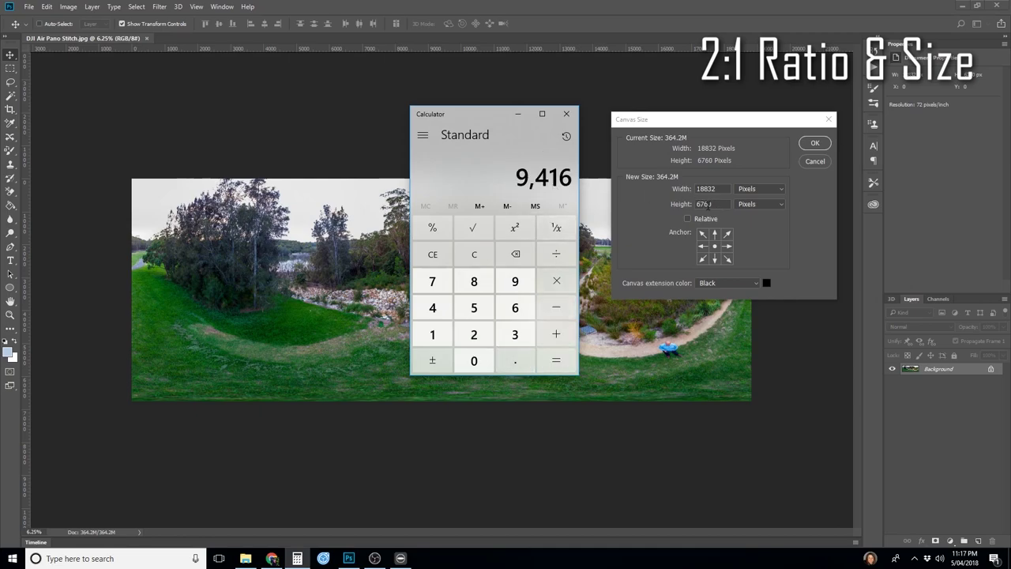
# Step: Set canvas height to 9416 pixels with a bottom-centre anchor, adding new space above the panorama
pyautogui.click(717, 203)
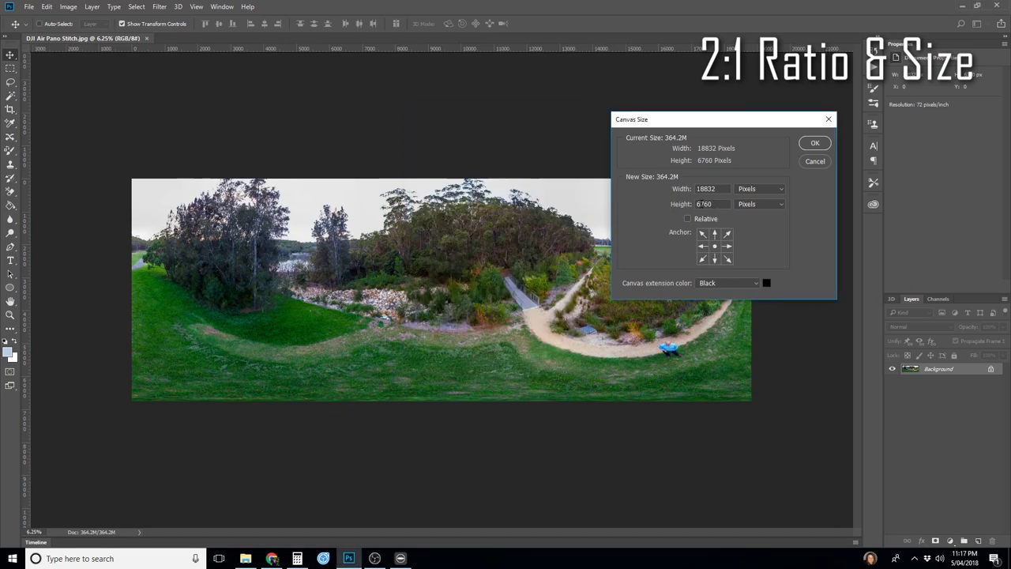
pyautogui.doubleClick(710, 204)
pyautogui.write('94')
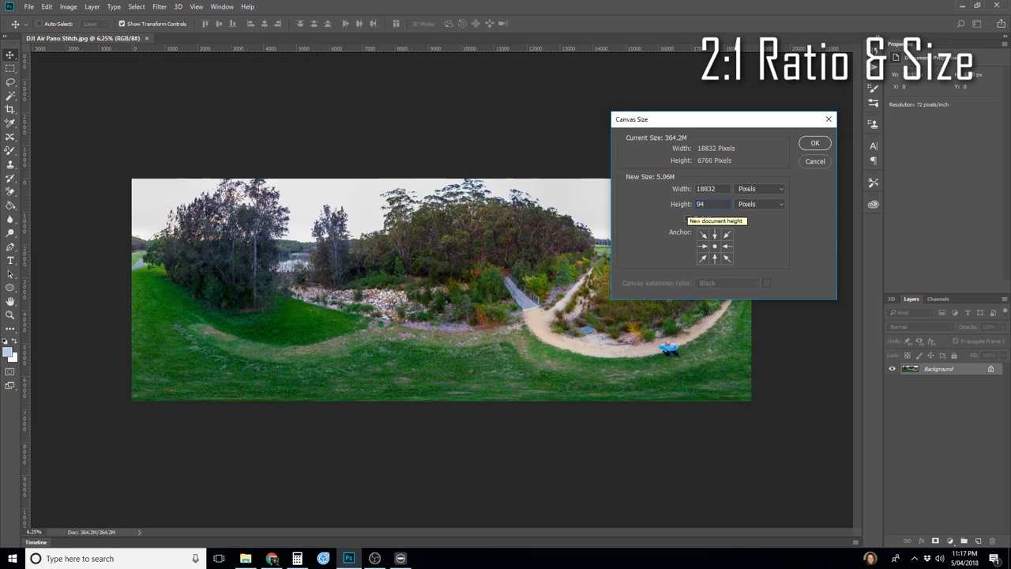
pyautogui.write('16')
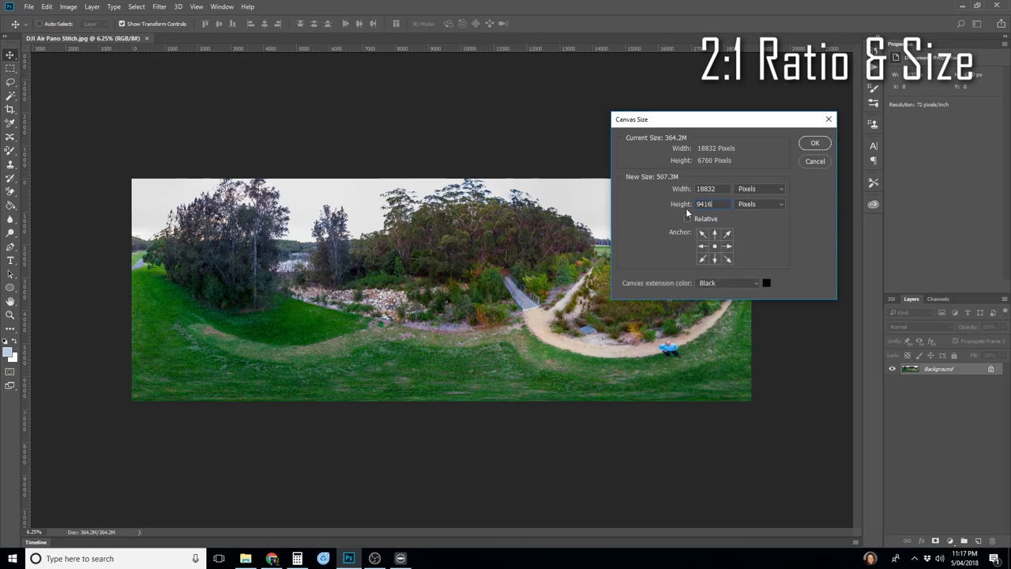
pyautogui.click(714, 258)
pyautogui.click(815, 144)
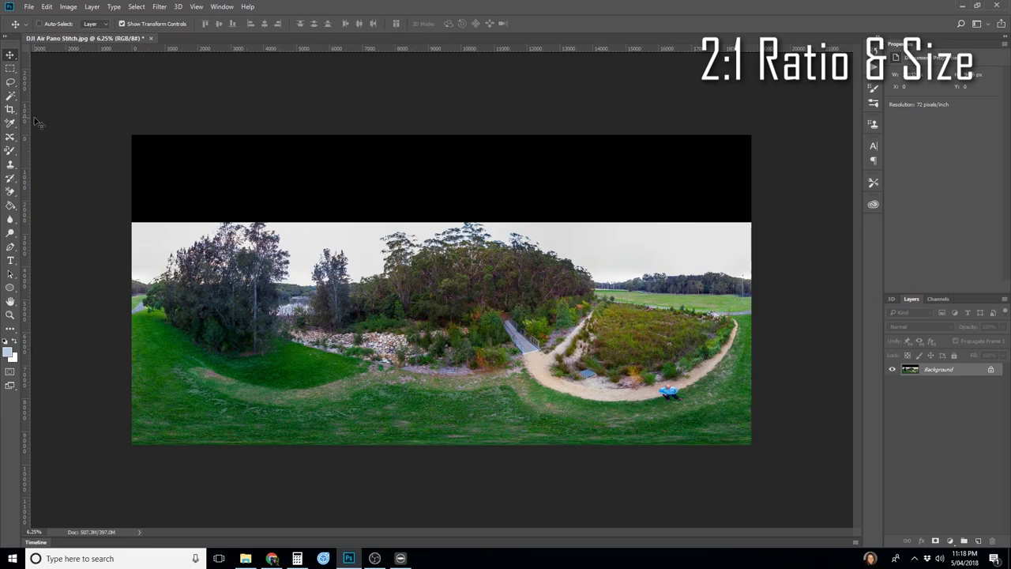
# Step: Select the black top band with the Magic Wand and content-aware fill it with sky
pyautogui.click(10, 95)
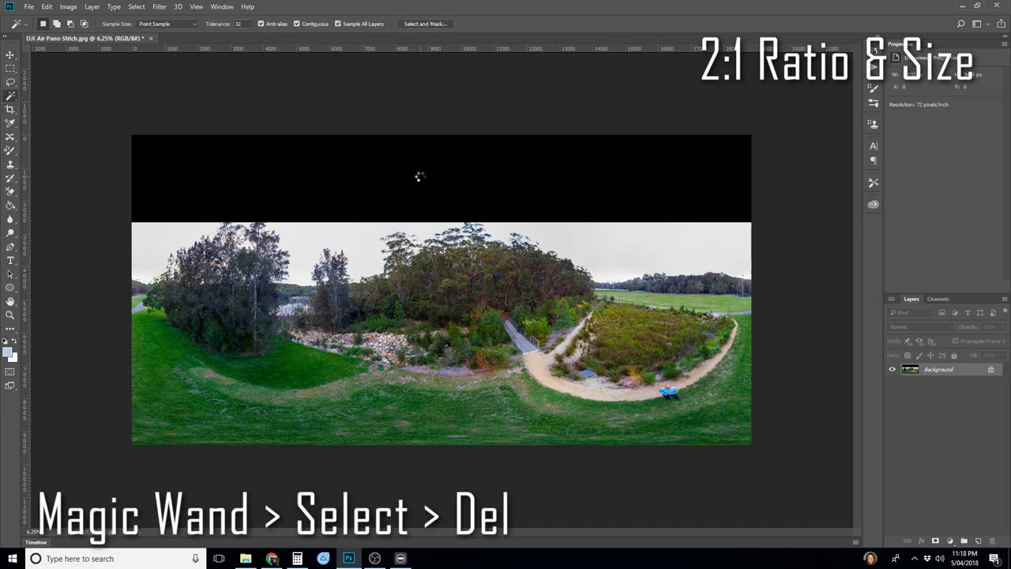
pyautogui.click(379, 201)
pyautogui.press('Delete')
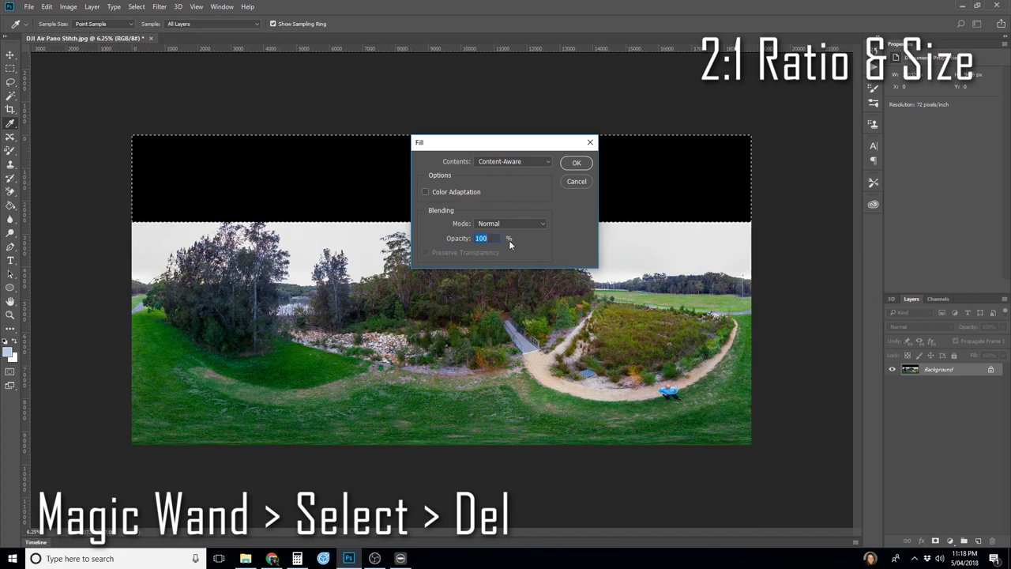
pyautogui.click(570, 163)
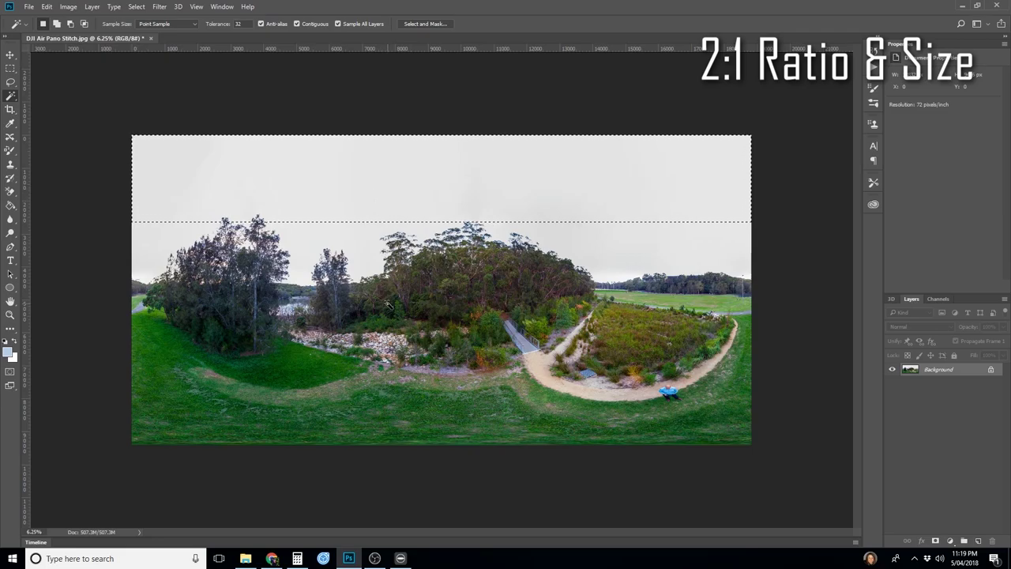
# Step: Close the previewed panorama in RICOH THETA via File > Close, then exit the viewer
pyautogui.click(400, 559)
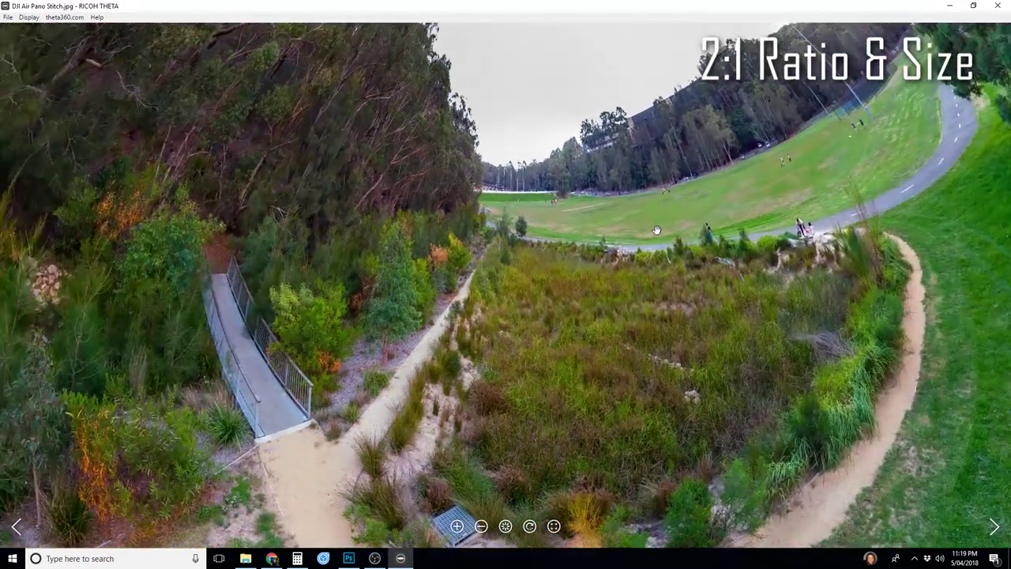
pyautogui.click(7, 17)
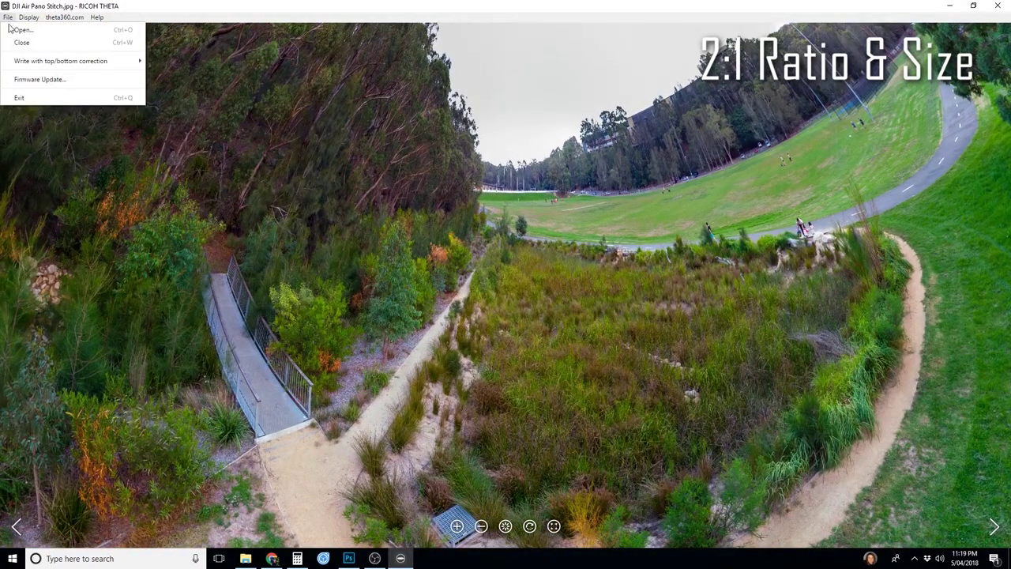
pyautogui.click(22, 43)
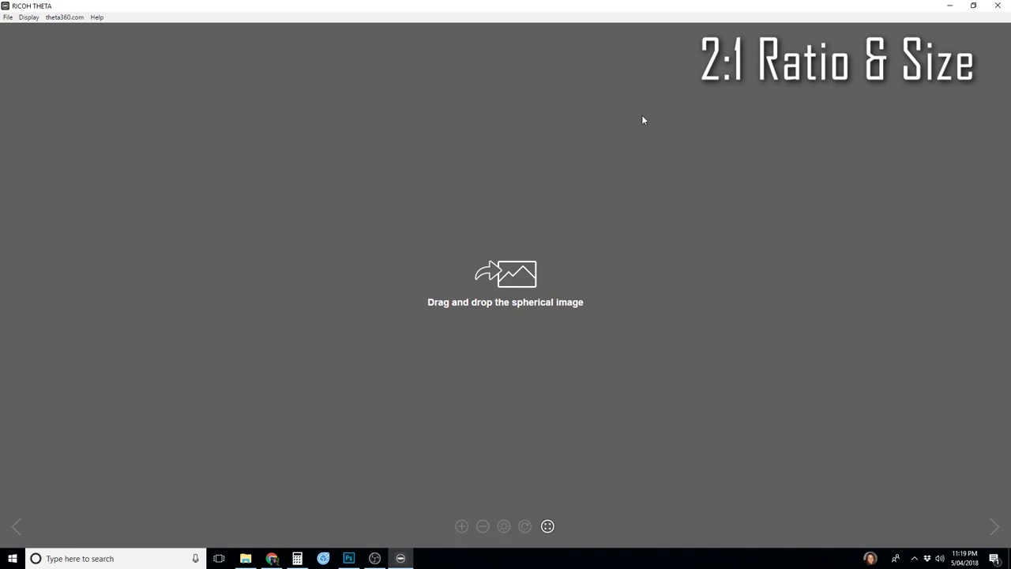
pyautogui.click(1003, 7)
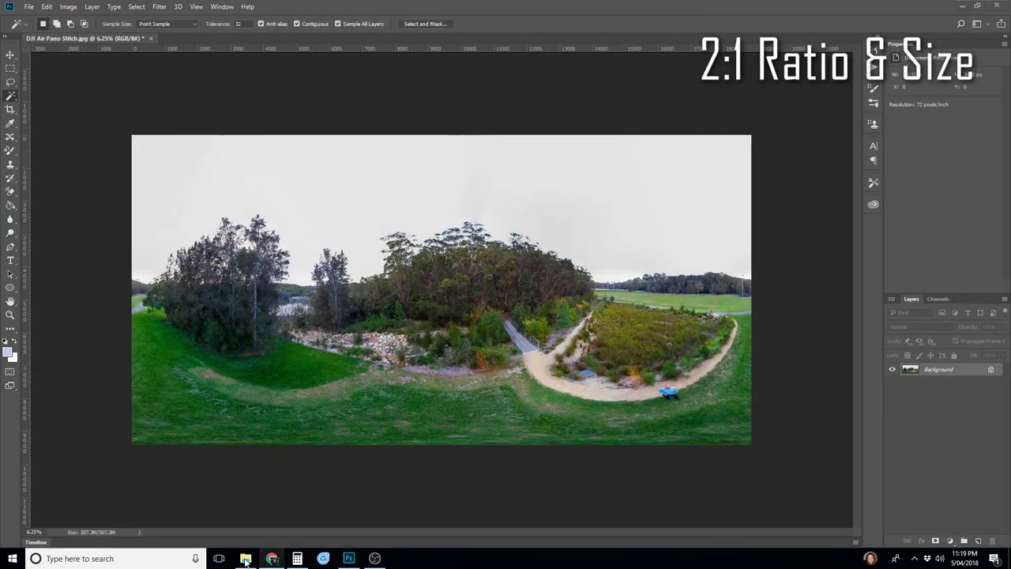
pyautogui.click(246, 557)
pyautogui.doubleClick(700, 219)
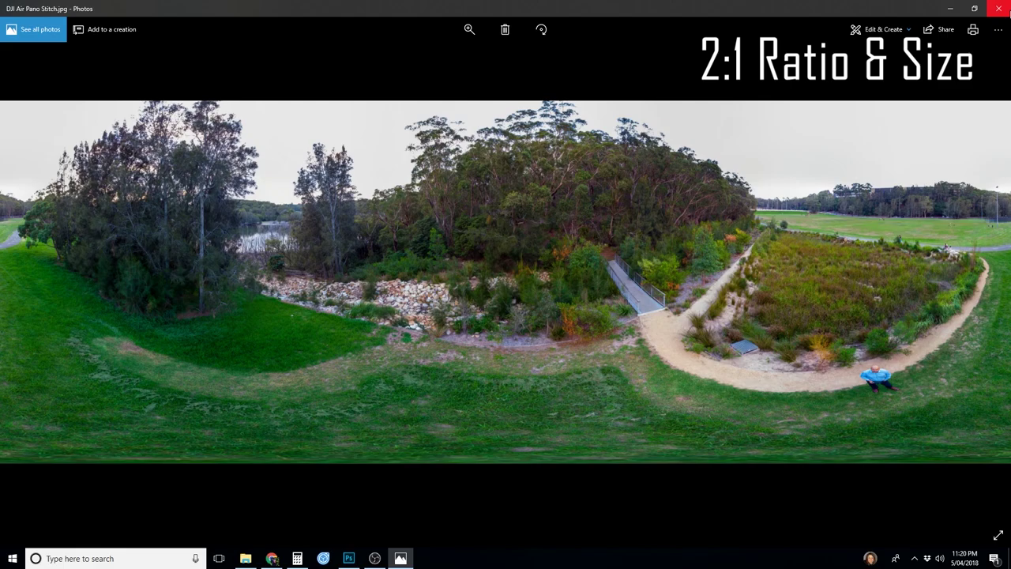
pyautogui.click(999, 8)
pyautogui.click(908, 90)
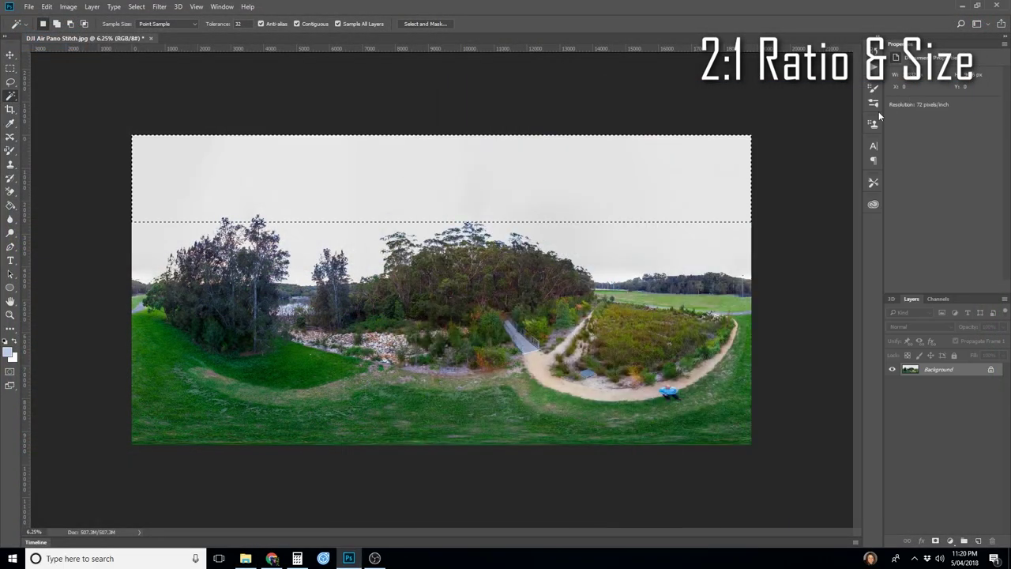
# Step: In Image Size, change the width to 6000 pixels so the height becomes 3000
pyautogui.click(30, 8)
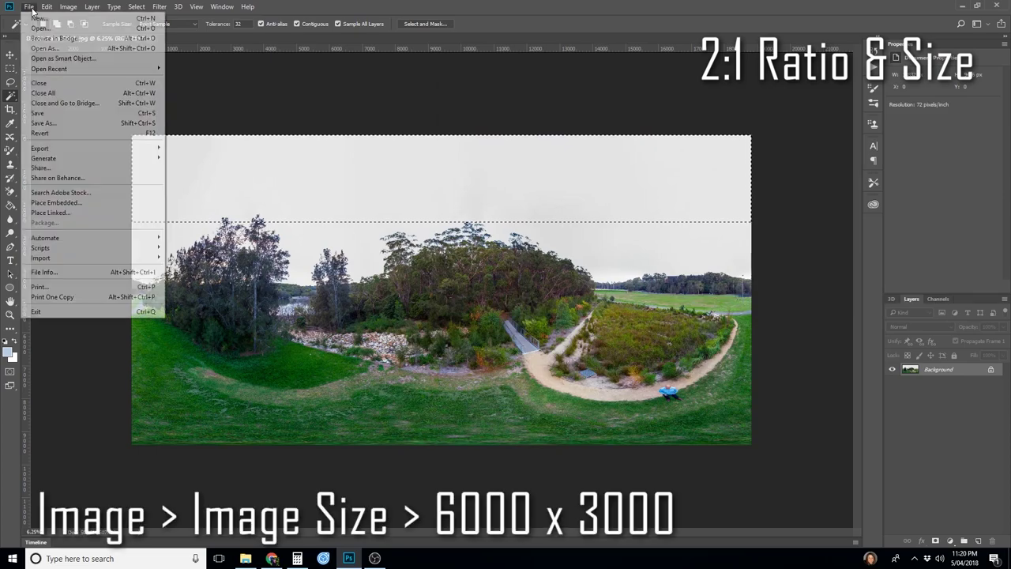
pyautogui.click(60, 7)
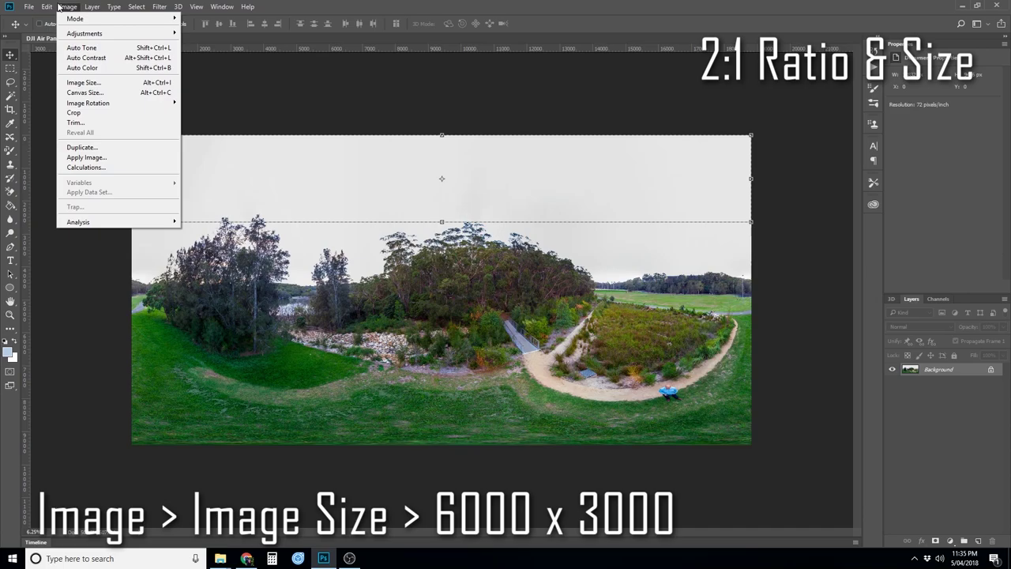
pyautogui.click(96, 82)
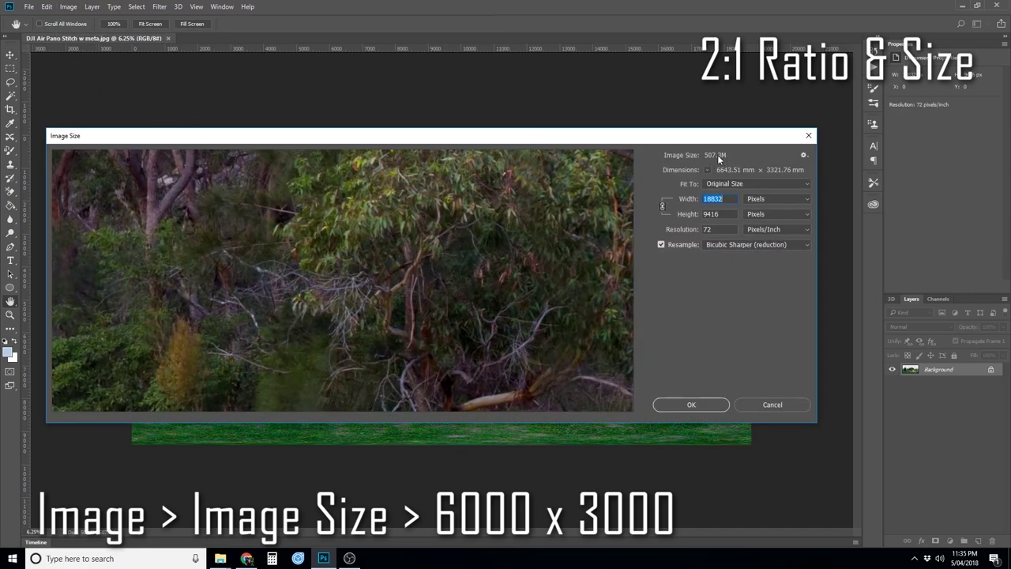
pyautogui.click(728, 198)
pyautogui.moveTo(729, 199); pyautogui.dragTo(676, 199)
pyautogui.write('6000')
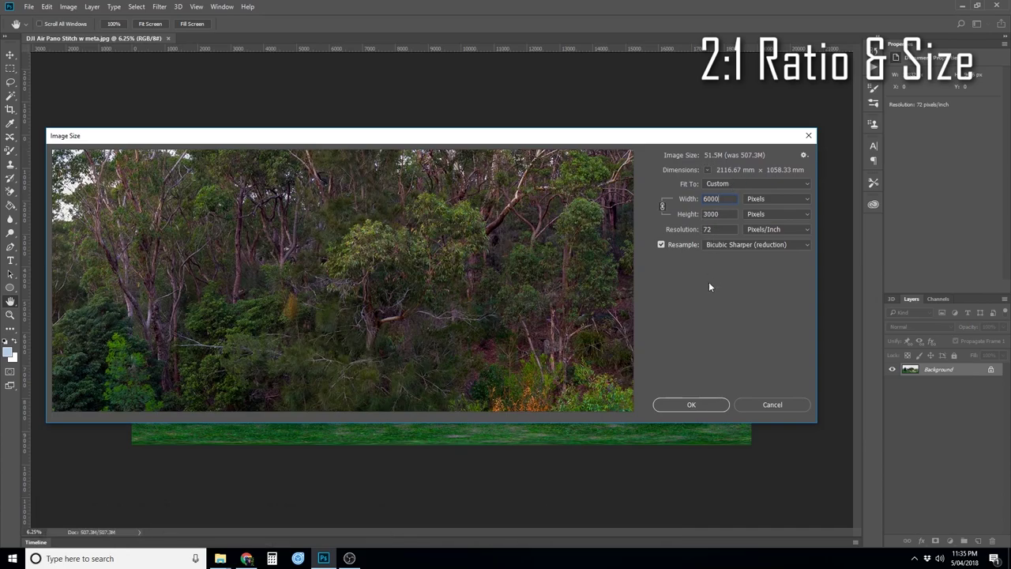
pyautogui.click(691, 405)
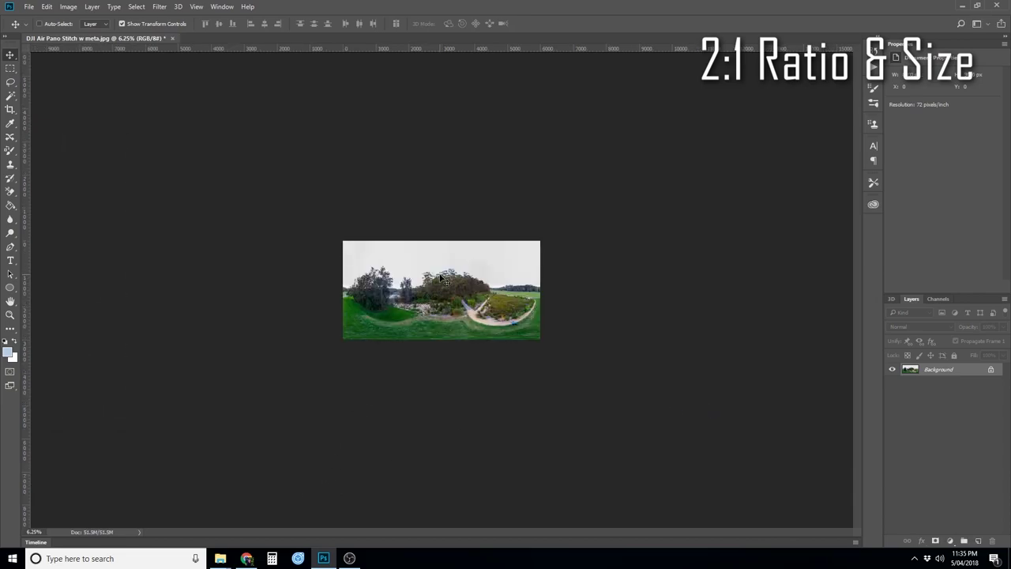
# Step: Save As 'DJI Air Pano Stitch 6000x3000.jpg', keeping JPEG quality 12 Maximum
pyautogui.scroll(3, 440, 283)
pyautogui.scroll(2, 441, 283)
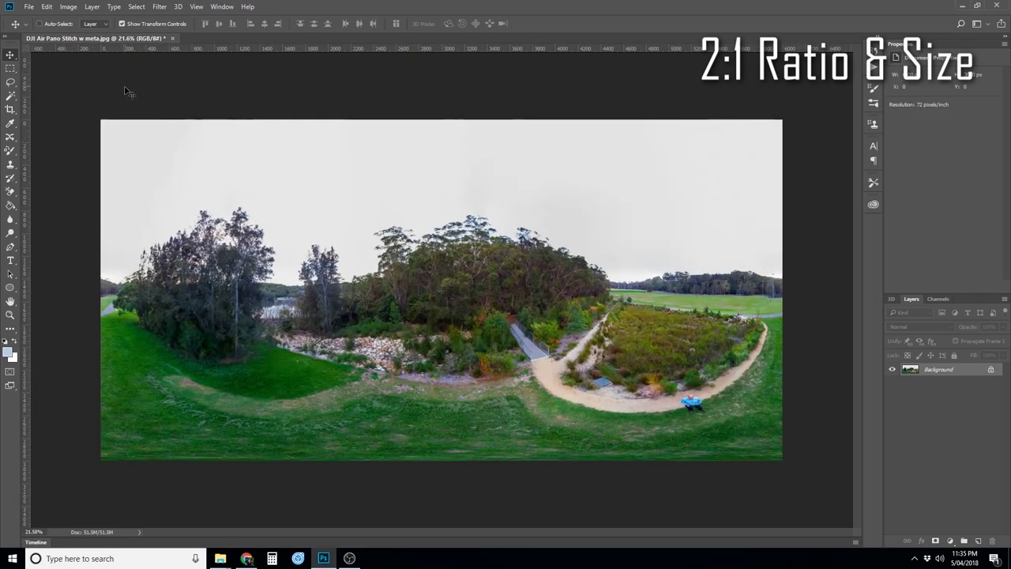
pyautogui.click(30, 8)
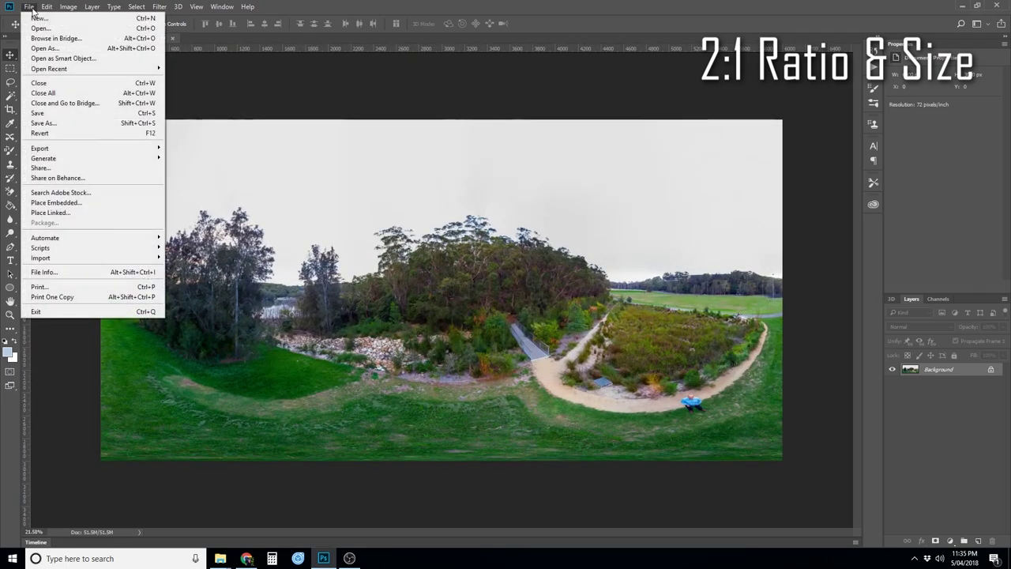
pyautogui.click(55, 123)
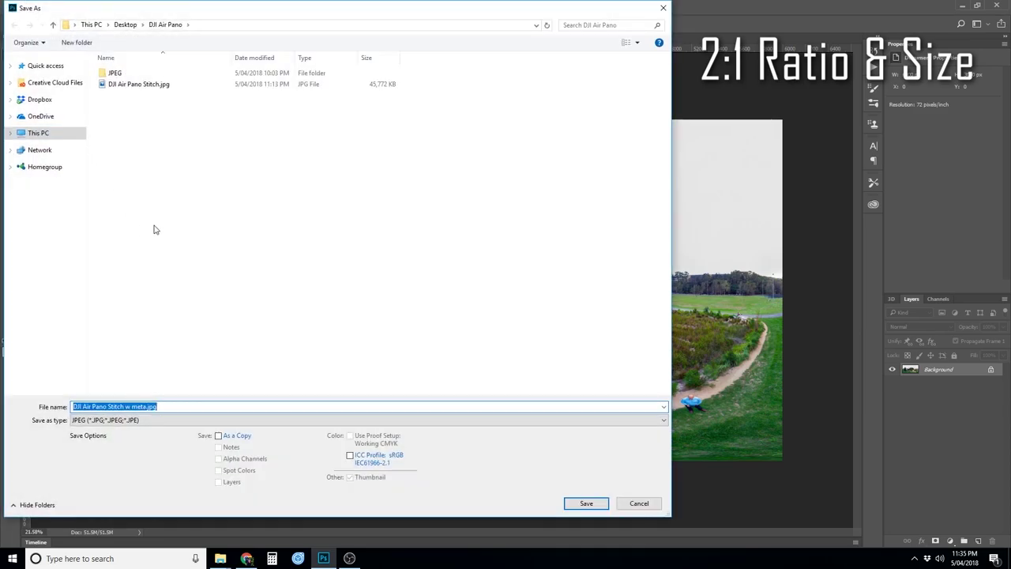
pyautogui.click(136, 406)
pyautogui.doubleClick(145, 406)
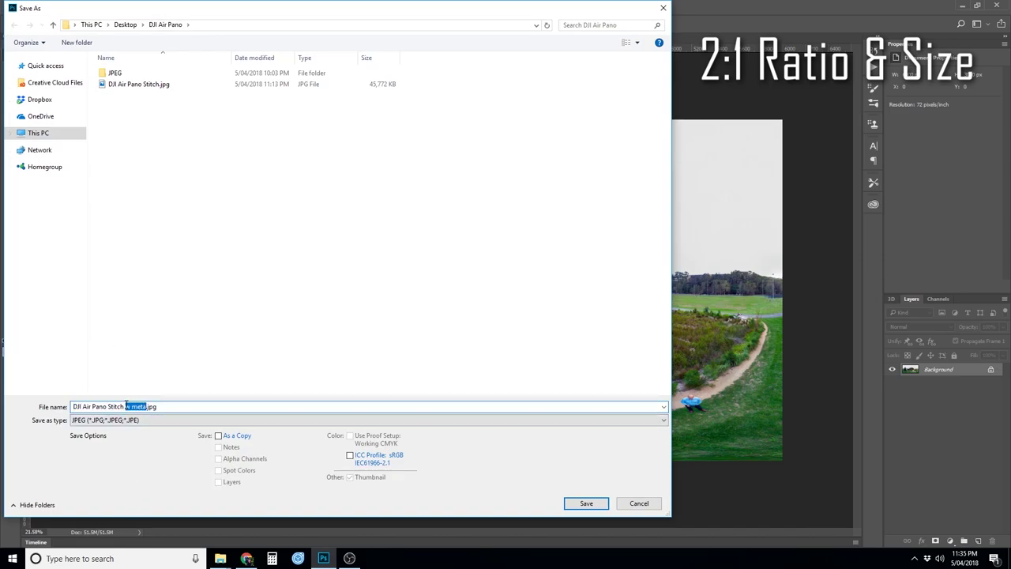
pyautogui.write('6000x3000')
pyautogui.click(587, 504)
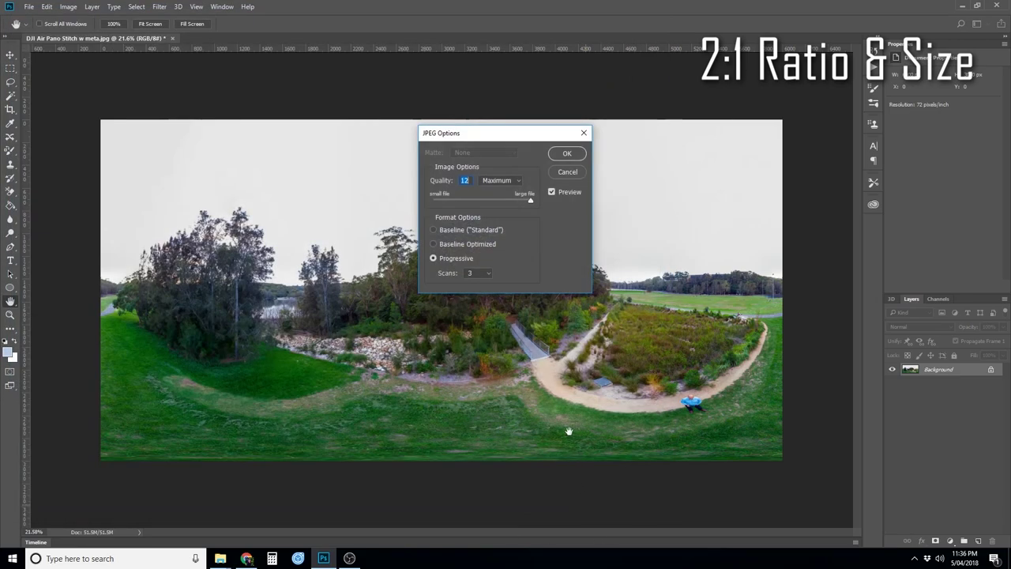
pyautogui.click(566, 154)
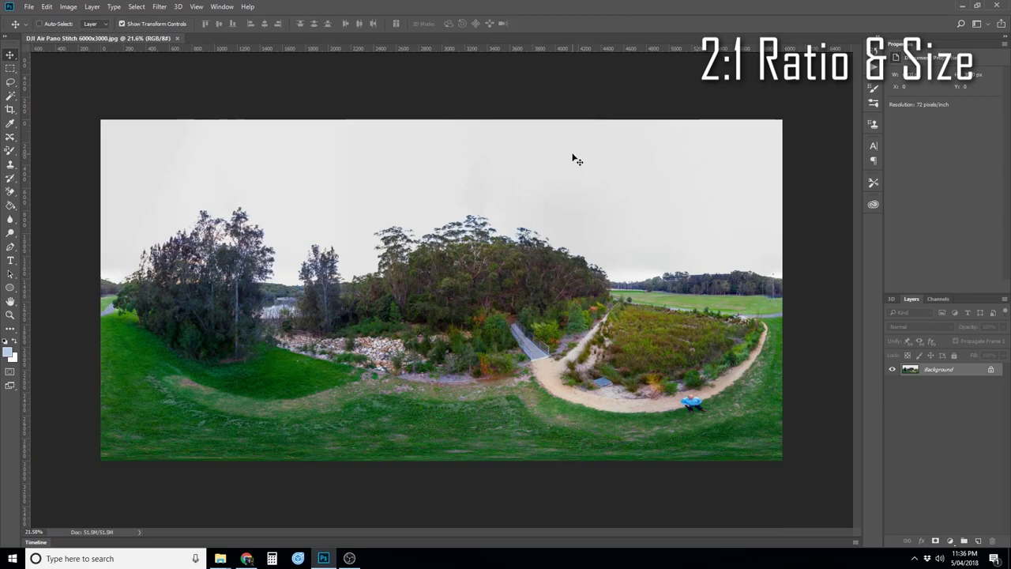
# Step: Launch RICOH THETA, drop the 6000x3000 stitch into it, and maximize the viewer
pyautogui.click(964, 8)
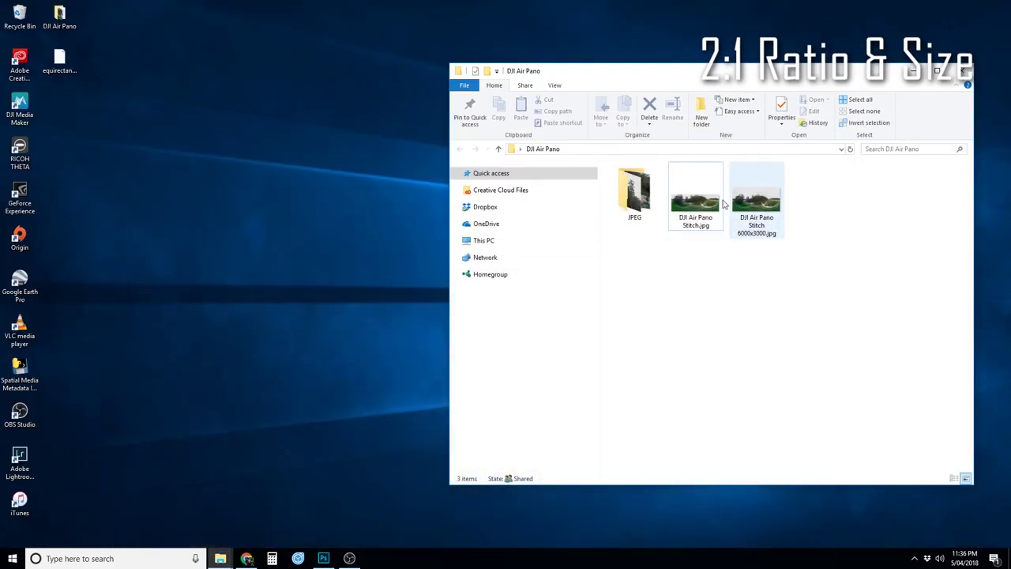
pyautogui.moveTo(754, 205)
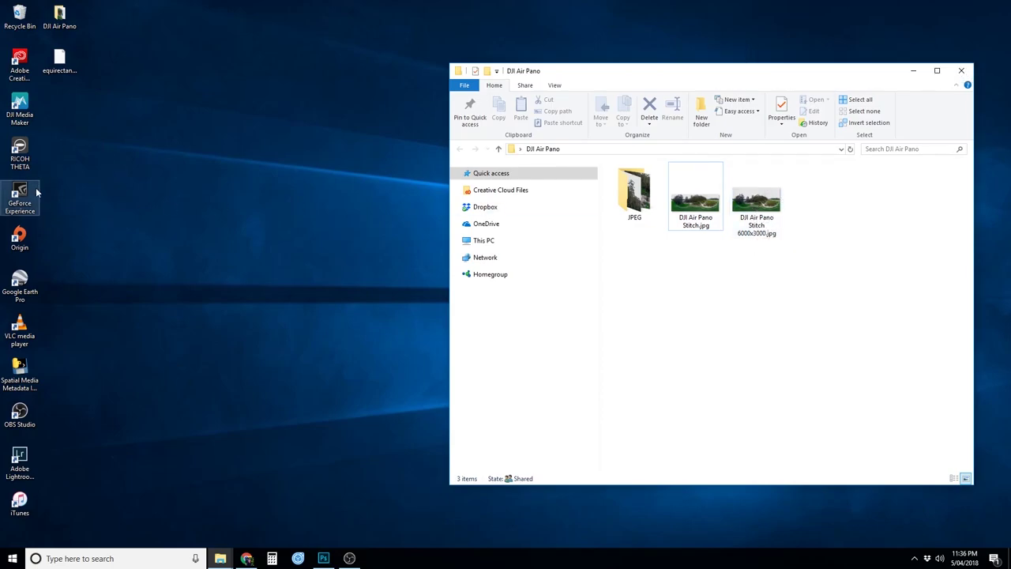
pyautogui.click(26, 150)
pyautogui.doubleClick(26, 150)
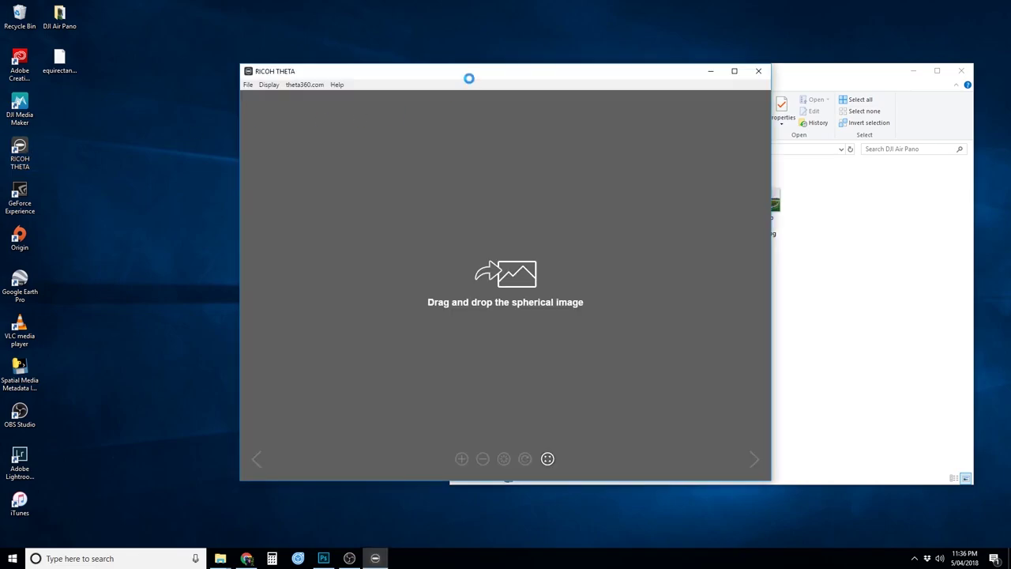
pyautogui.moveTo(476, 76); pyautogui.dragTo(359, 87)
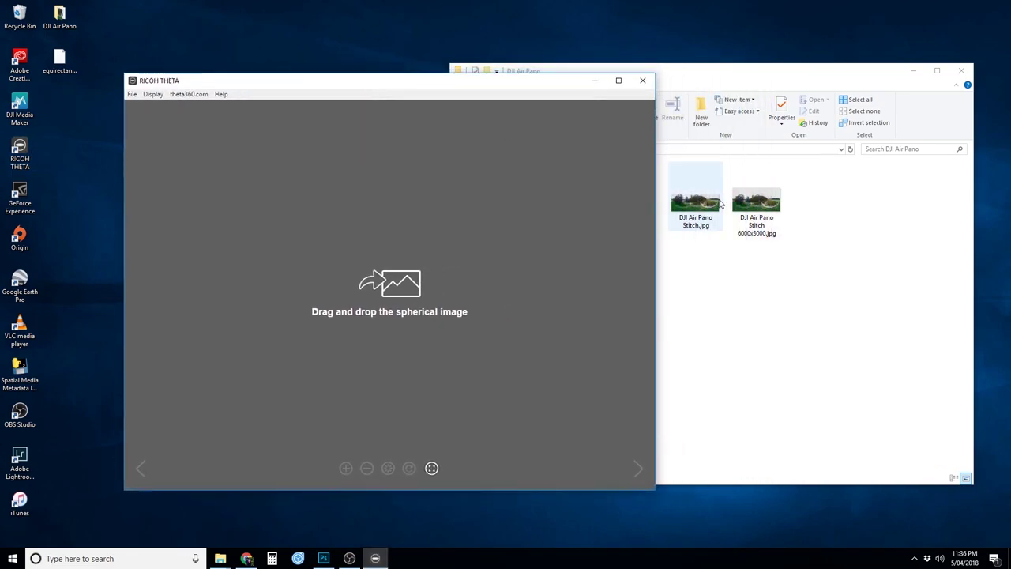
pyautogui.moveTo(764, 208); pyautogui.dragTo(400, 290)
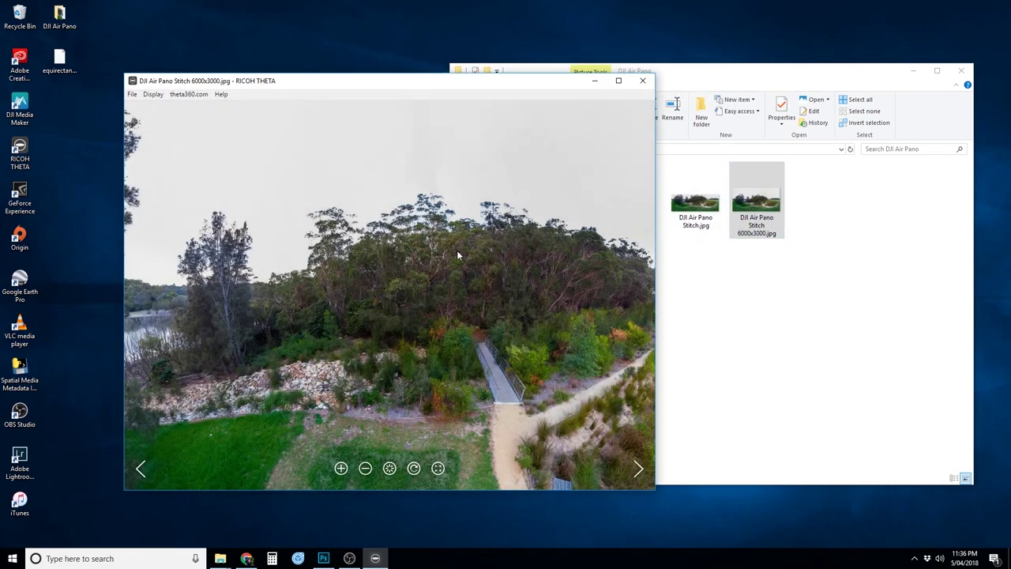
pyautogui.click(620, 80)
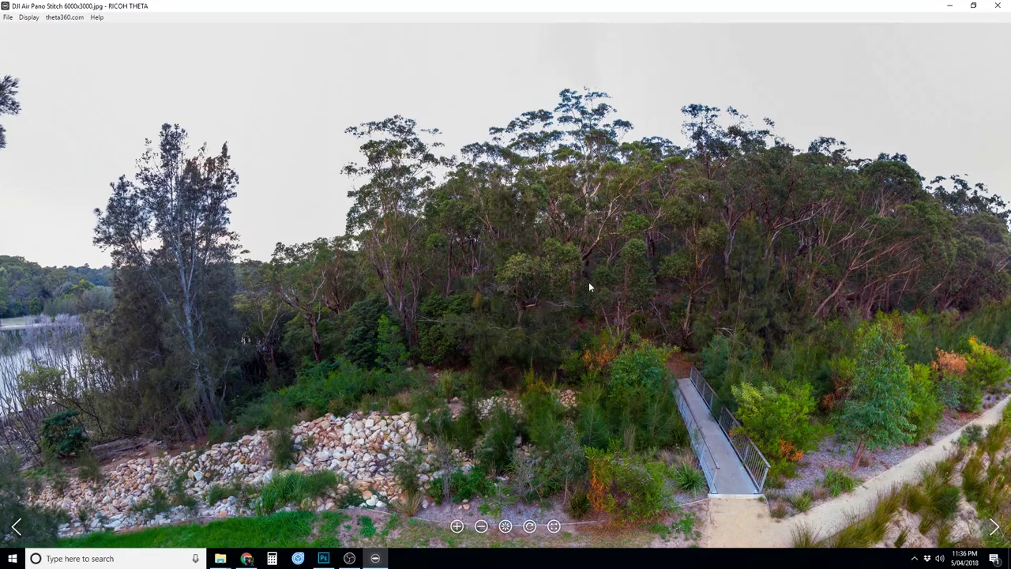
# Step: Pan past the lake, playing field and railing, then tilt down from sky to ground
pyautogui.moveTo(588, 281); pyautogui.dragTo(702, 262)
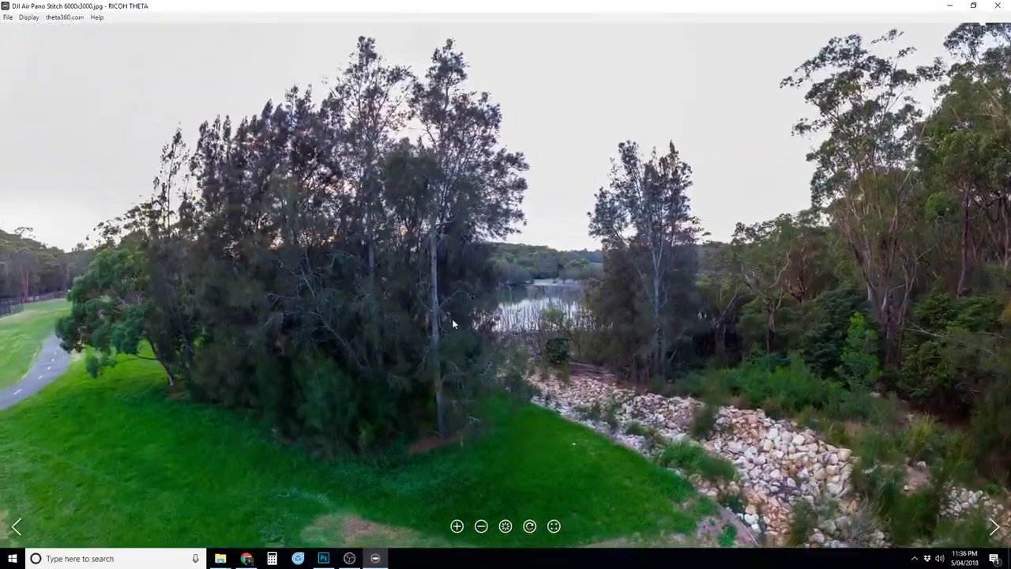
pyautogui.moveTo(452, 318); pyautogui.dragTo(616, 319)
pyautogui.moveTo(209, 308); pyautogui.dragTo(160, 523)
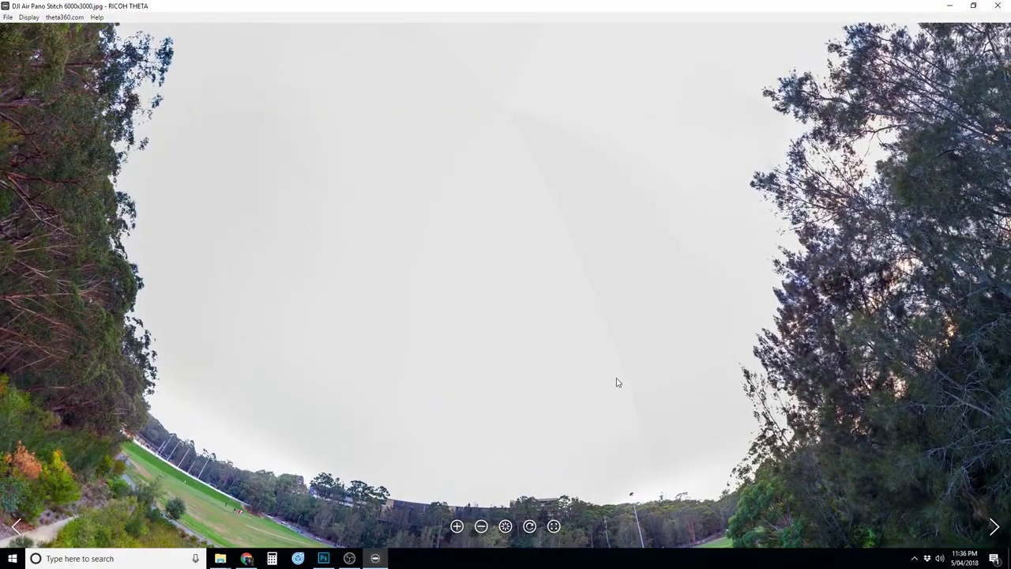
pyautogui.moveTo(577, 465); pyautogui.dragTo(416, 366)
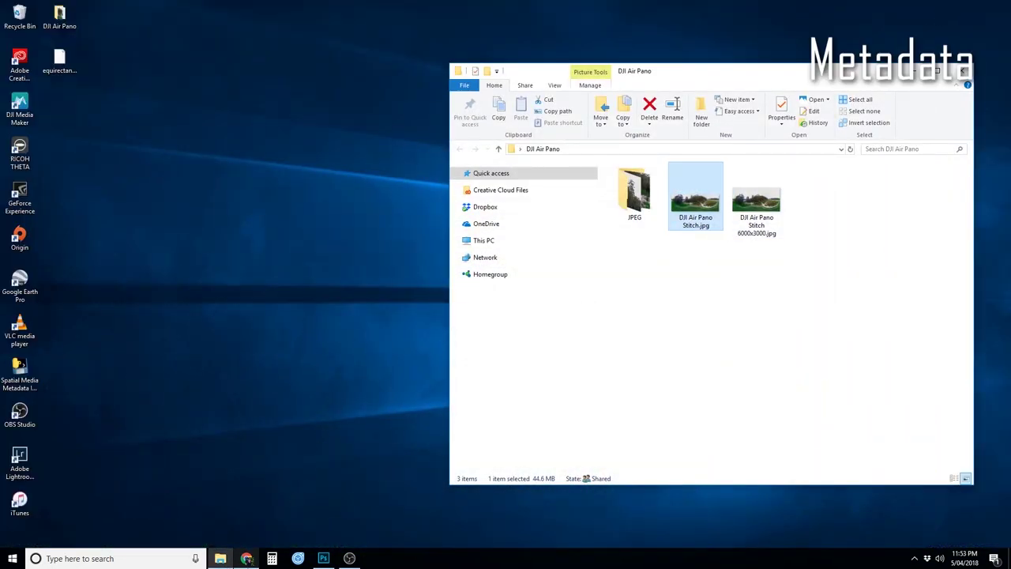
# Step: Start a Facebook page photo post with DJI Air Pano Stitch 6000x3000.jpg from the DJI Air Pano folder
pyautogui.moveTo(246, 558)
pyautogui.click(275, 532)
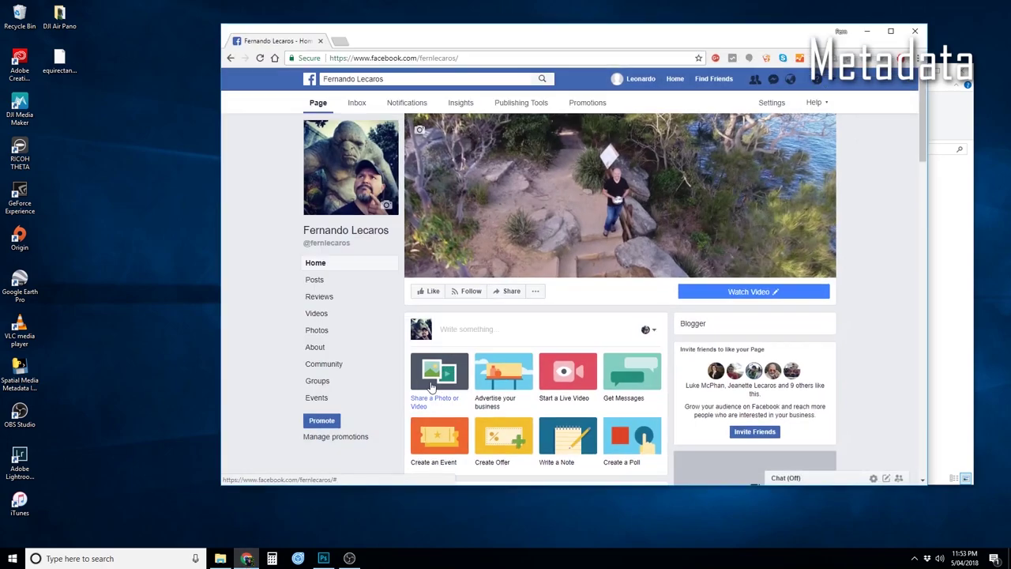
pyautogui.click(431, 386)
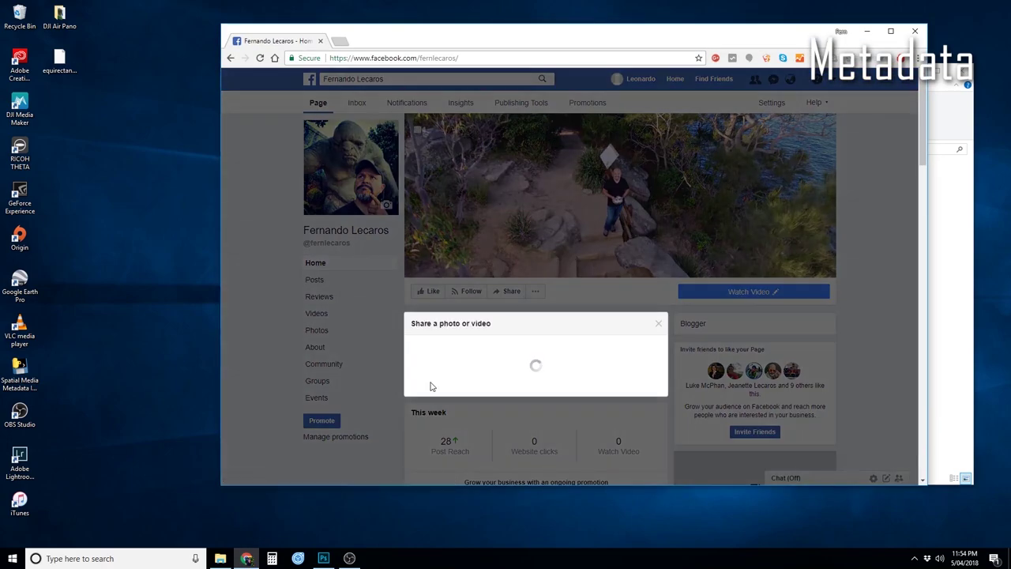
pyautogui.click(462, 369)
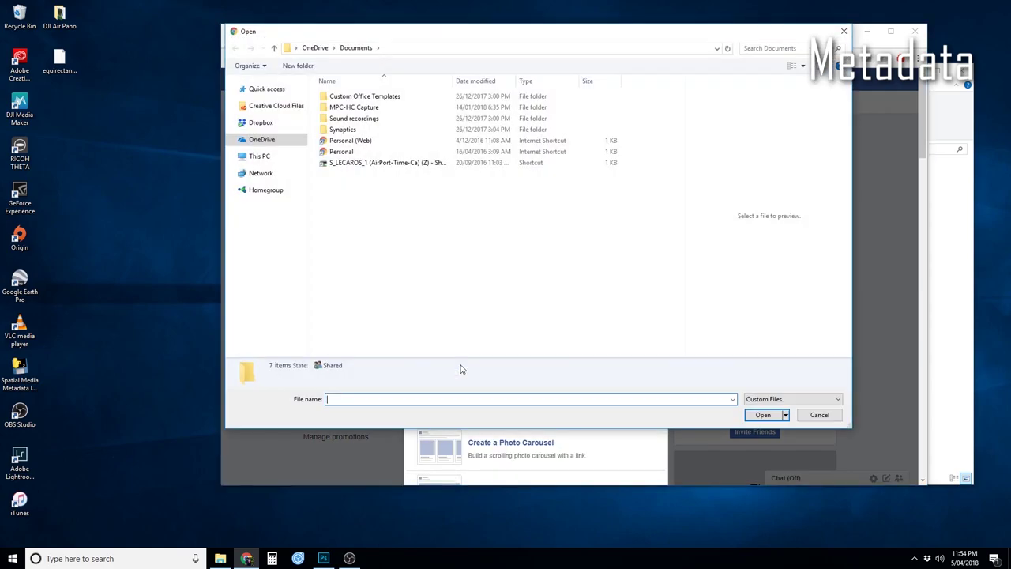
pyautogui.click(267, 157)
pyautogui.doubleClick(511, 107)
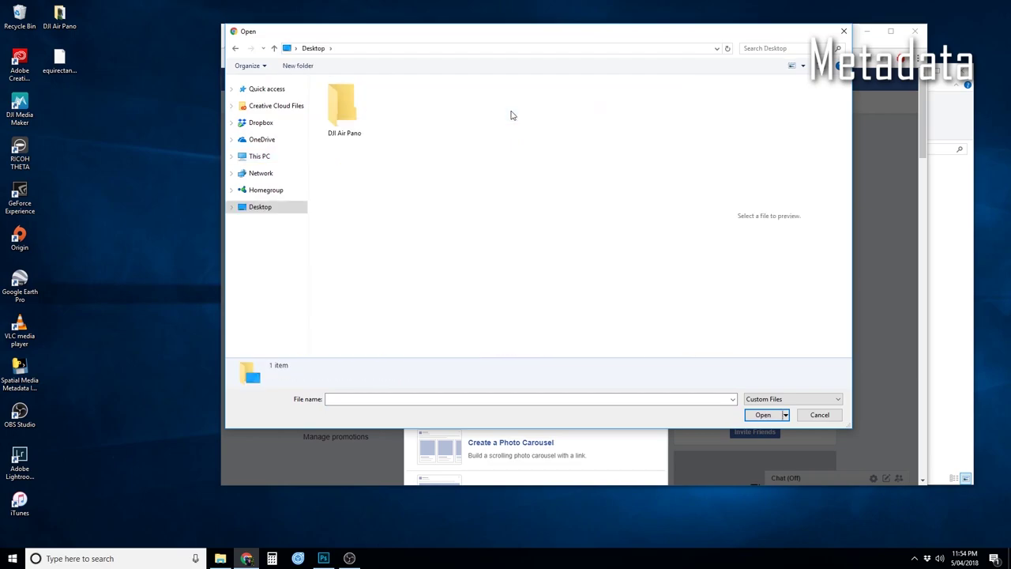
pyautogui.doubleClick(355, 113)
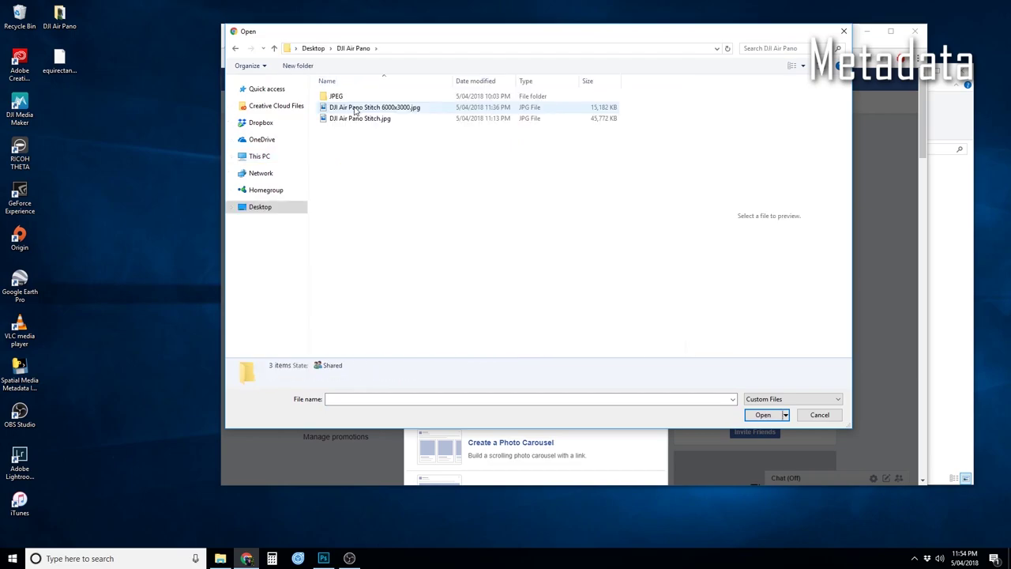
pyautogui.click(410, 111)
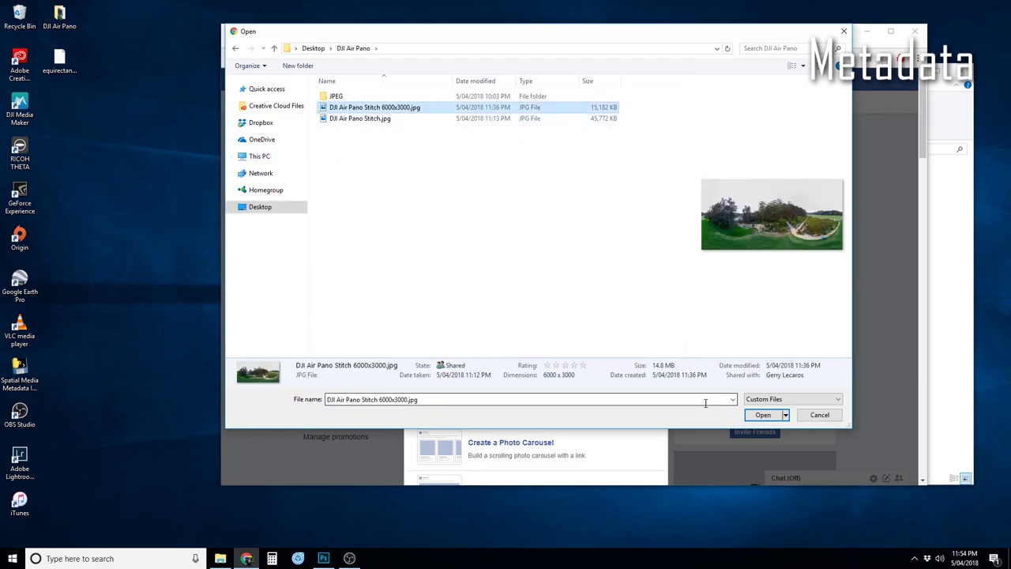
pyautogui.click(759, 415)
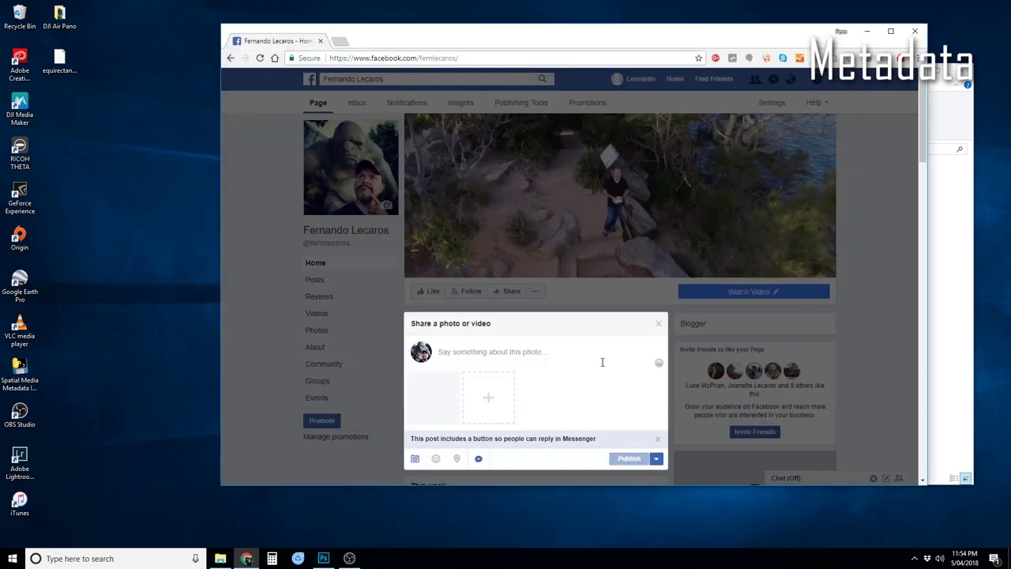
# Step: Dismiss the Messenger notice, remove the uploading photo, and close the share dialog unposted
pyautogui.click(656, 439)
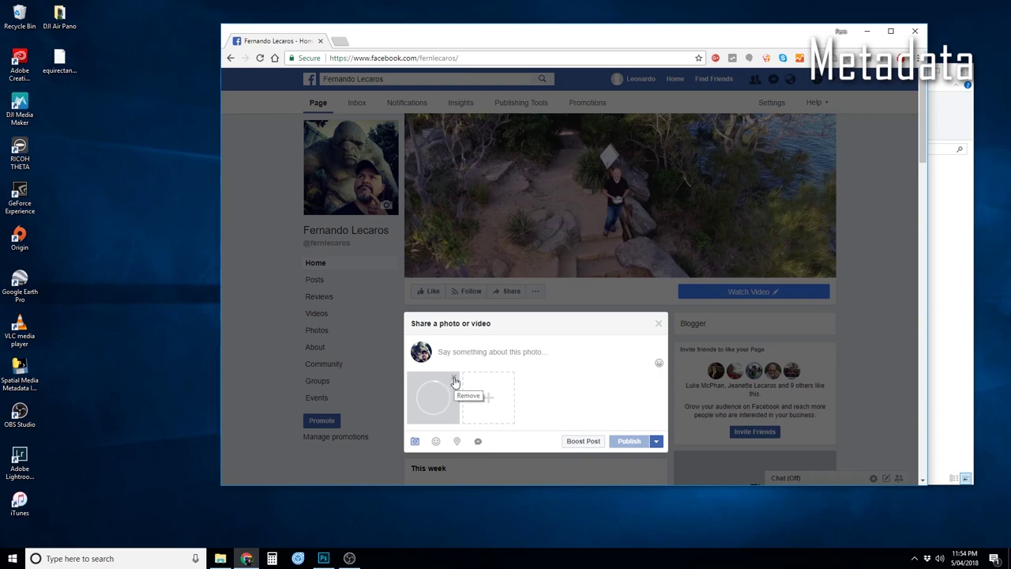
pyautogui.click(454, 382)
pyautogui.click(659, 323)
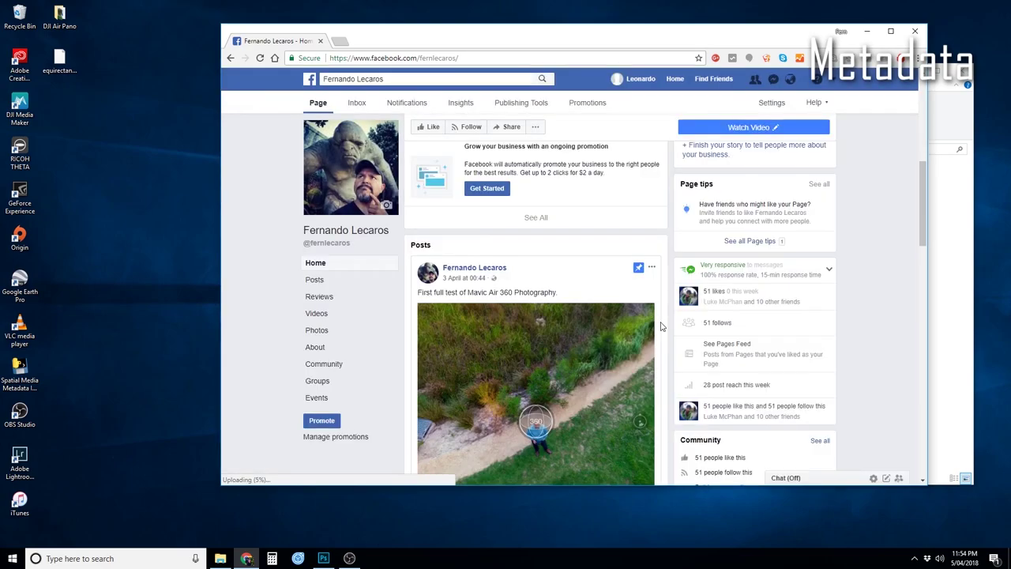
pyautogui.scroll(5, 680, 277)
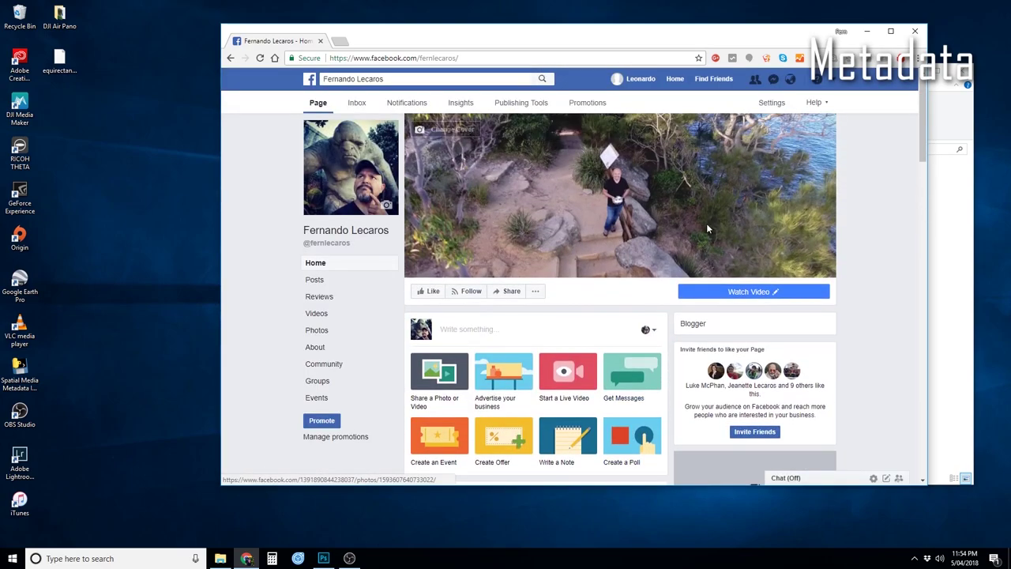
pyautogui.click(866, 31)
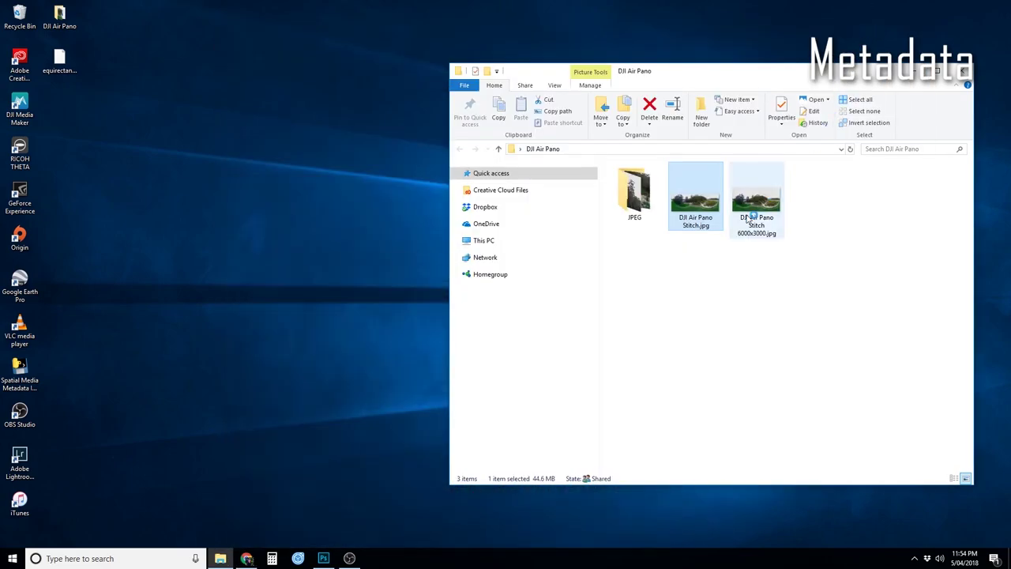
pyautogui.moveTo(698, 213)
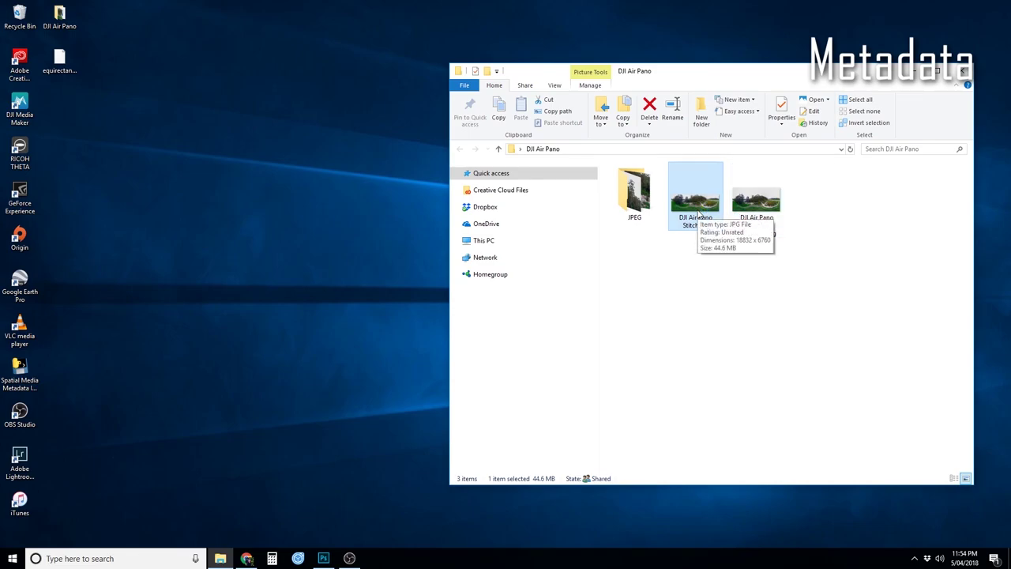
pyautogui.click(759, 207)
pyautogui.rightClick(759, 207)
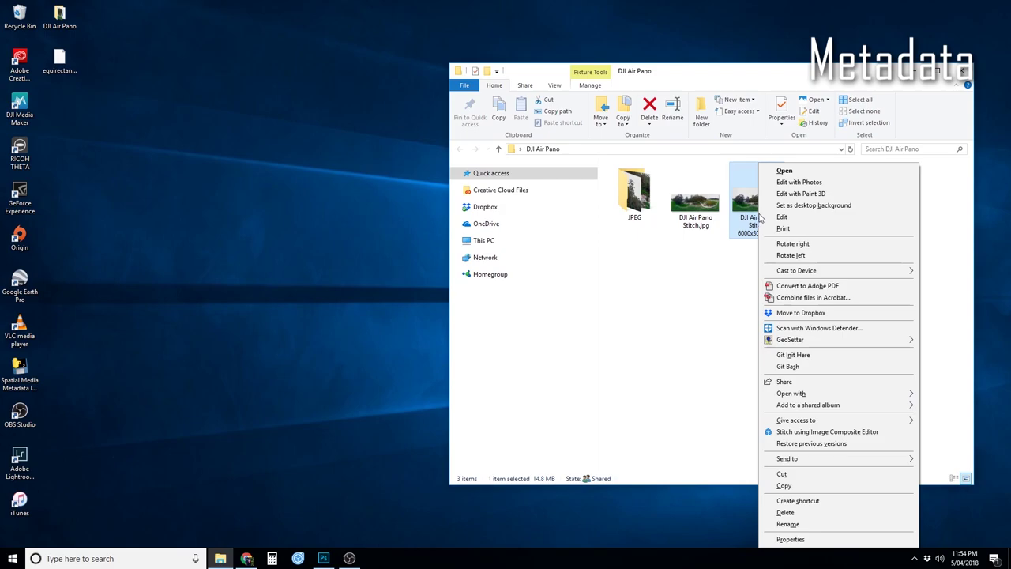
pyautogui.click(821, 539)
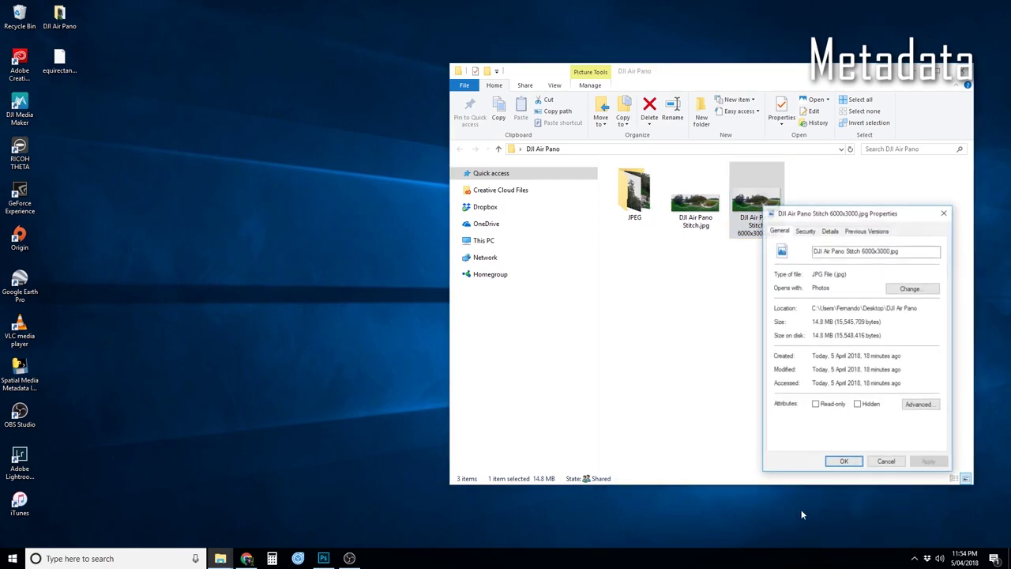
pyautogui.click(829, 230)
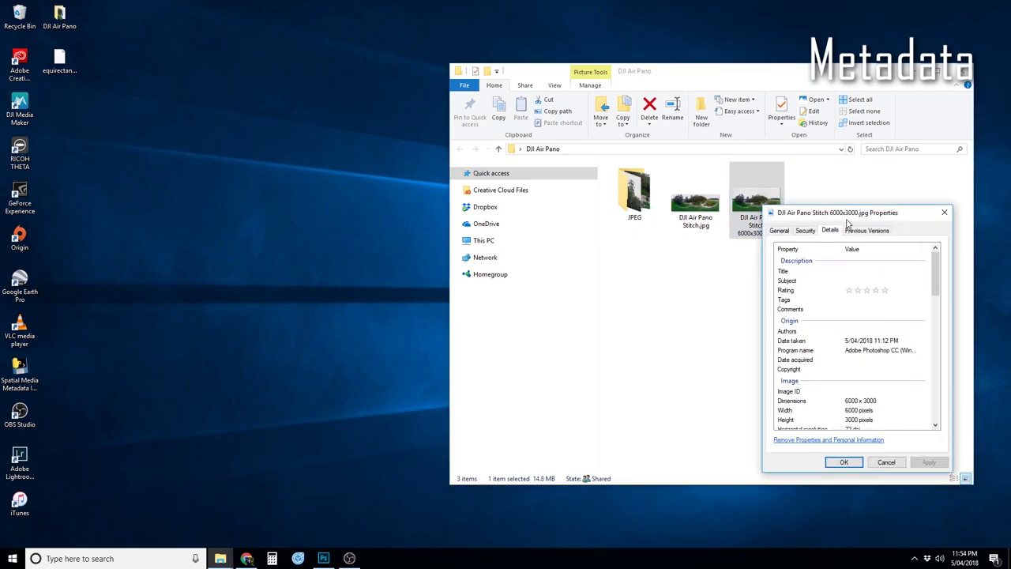
pyautogui.moveTo(850, 213); pyautogui.dragTo(730, 106)
pyautogui.scroll(-6, 730, 212)
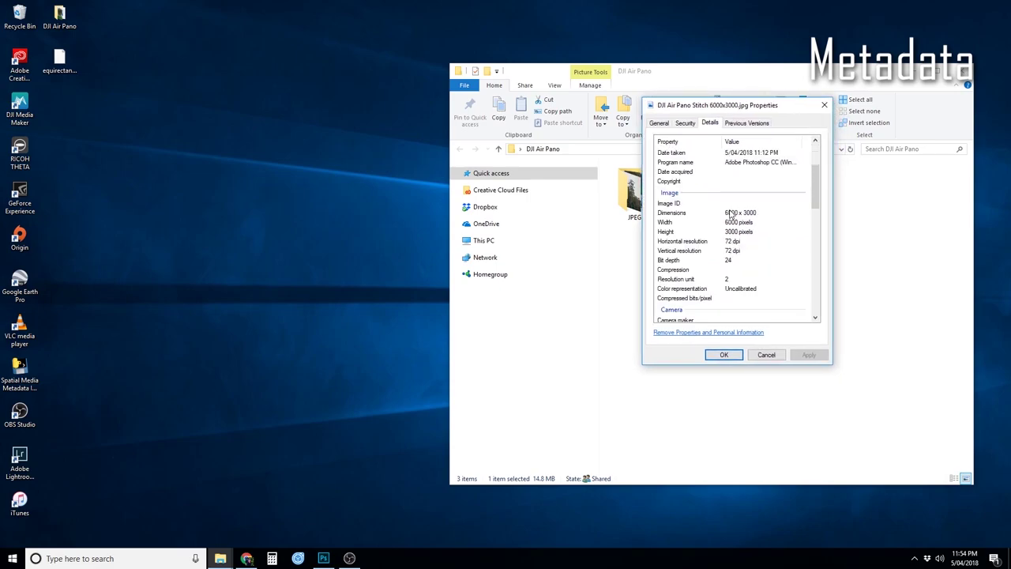
pyautogui.click(734, 240)
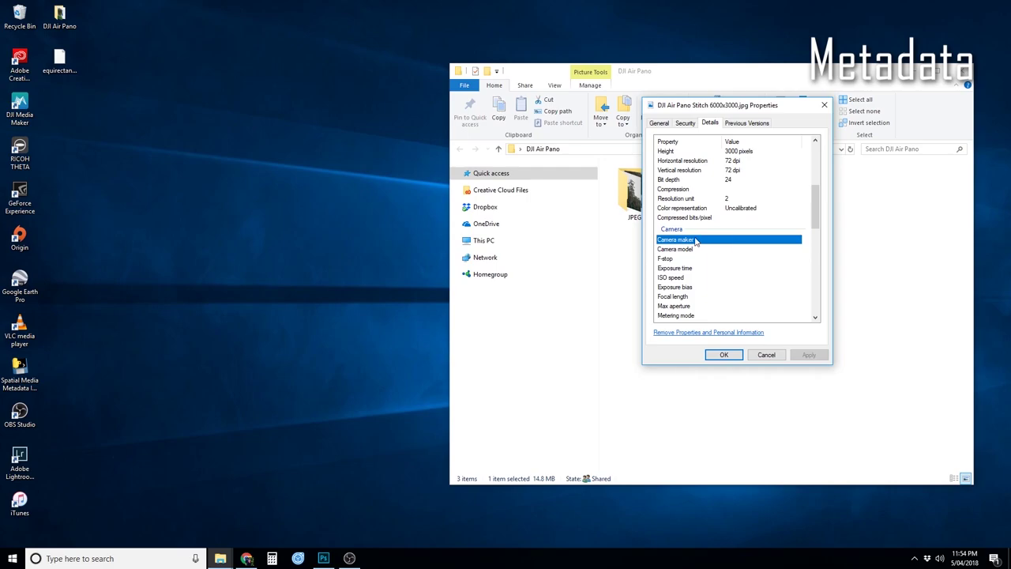
pyautogui.click(701, 250)
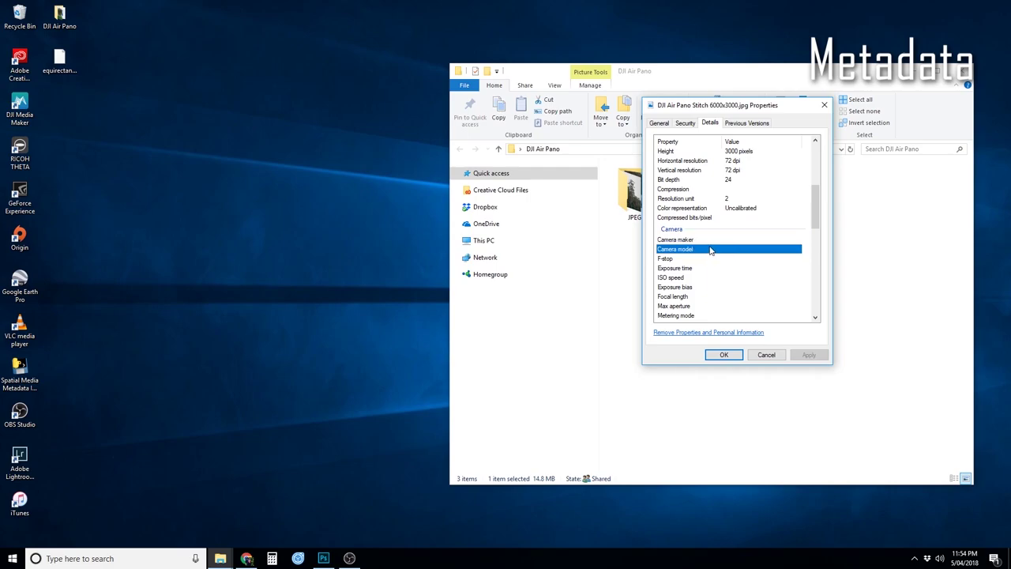
pyautogui.click(741, 240)
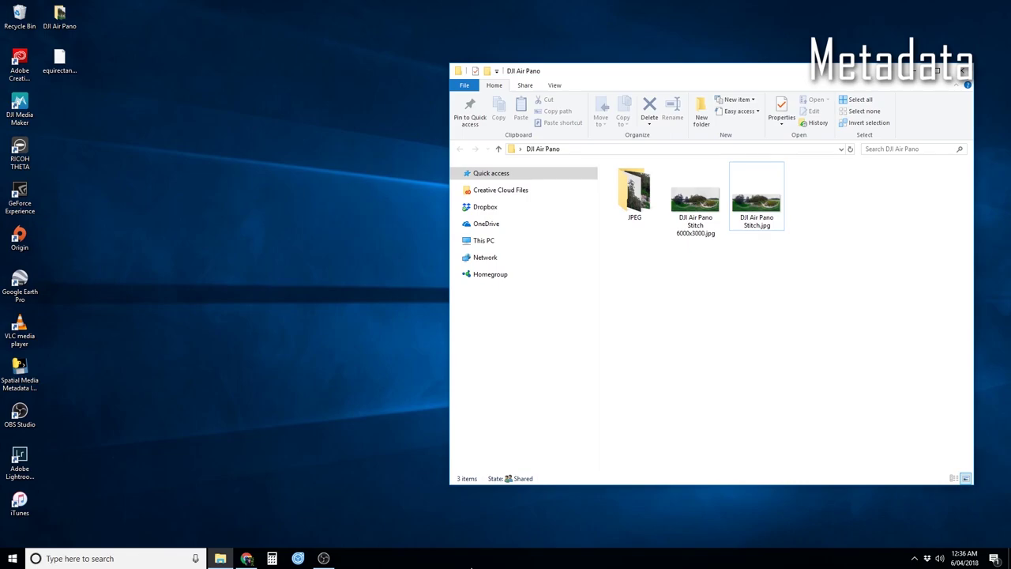
# Step: Load the 6000x3000 panorama into RICOH THETA and write a top/bottom-corrected JPEG copy with XMP
pyautogui.doubleClick(22, 151)
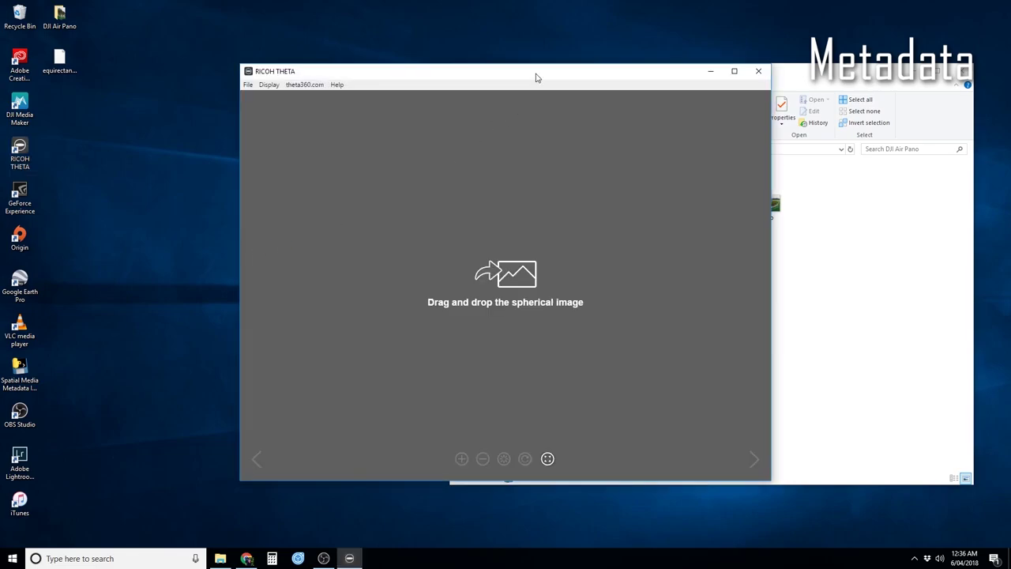
pyautogui.moveTo(535, 78); pyautogui.dragTo(364, 88)
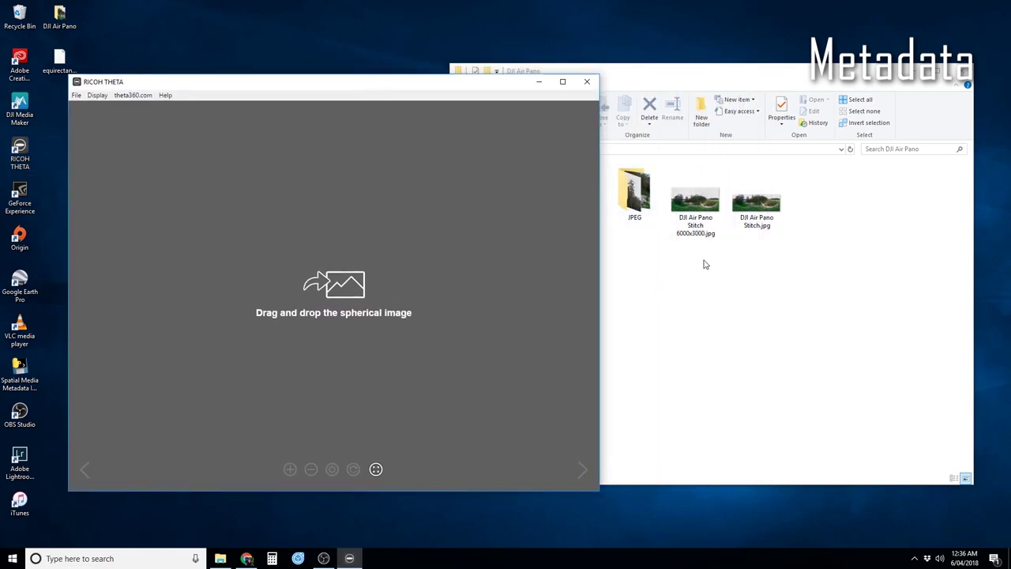
pyautogui.moveTo(697, 207); pyautogui.dragTo(352, 302)
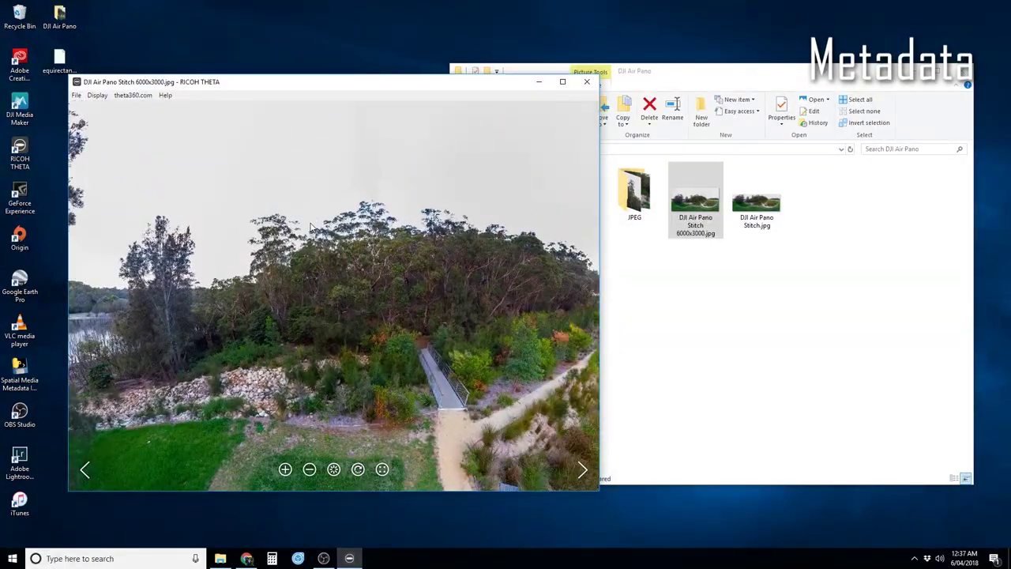
pyautogui.click(76, 95)
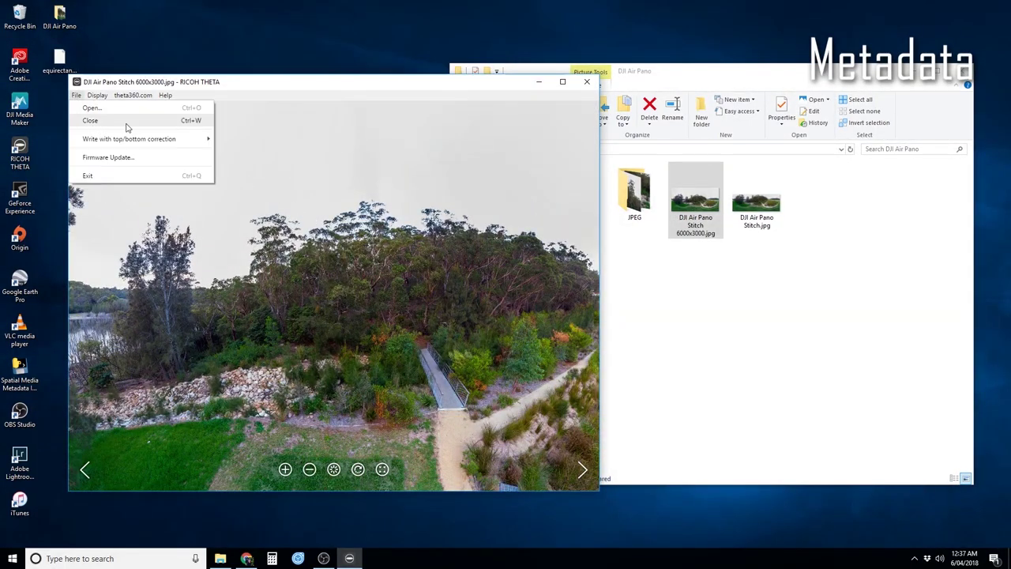
pyautogui.moveTo(105, 142)
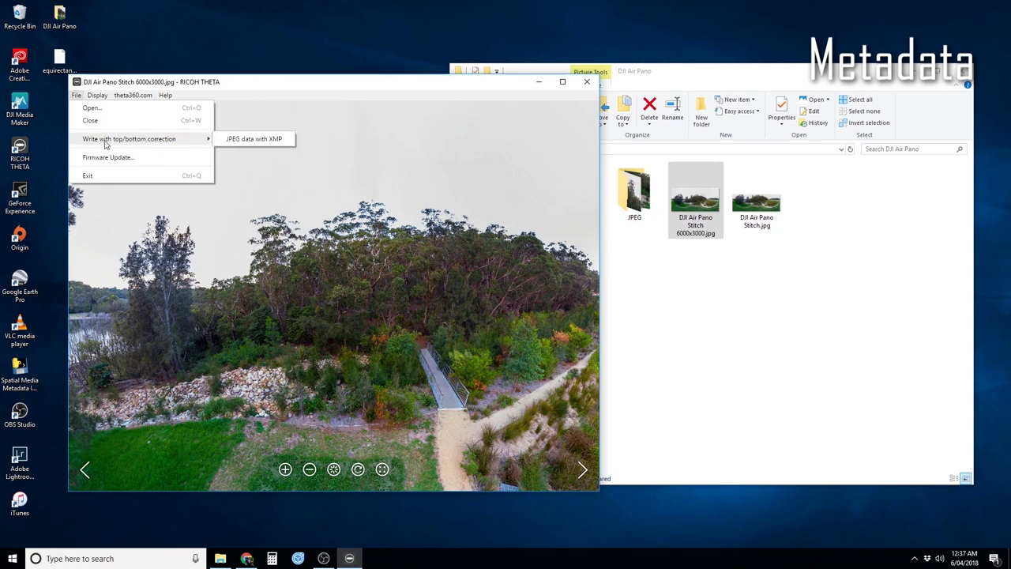
pyautogui.click(274, 140)
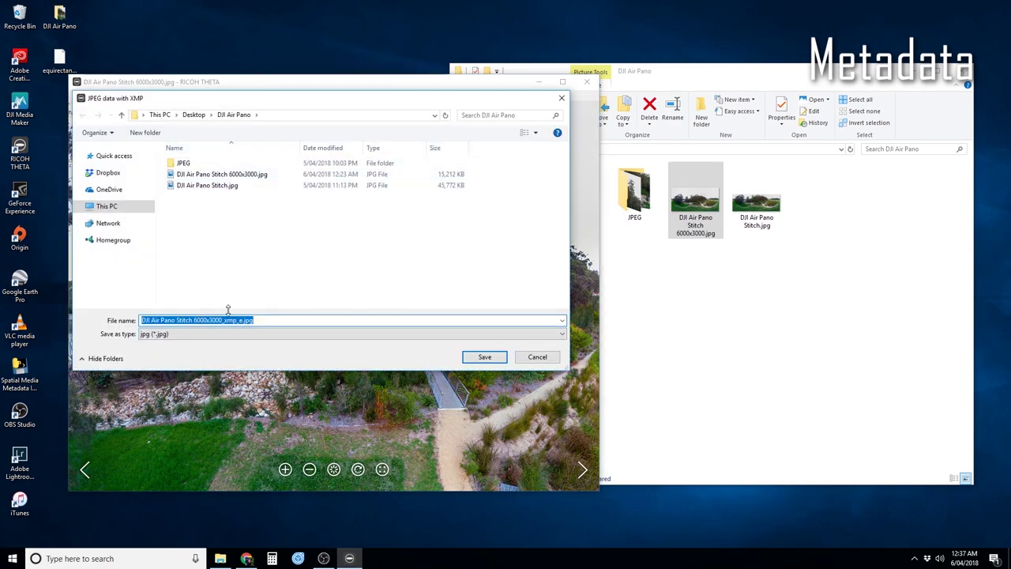
pyautogui.click(474, 357)
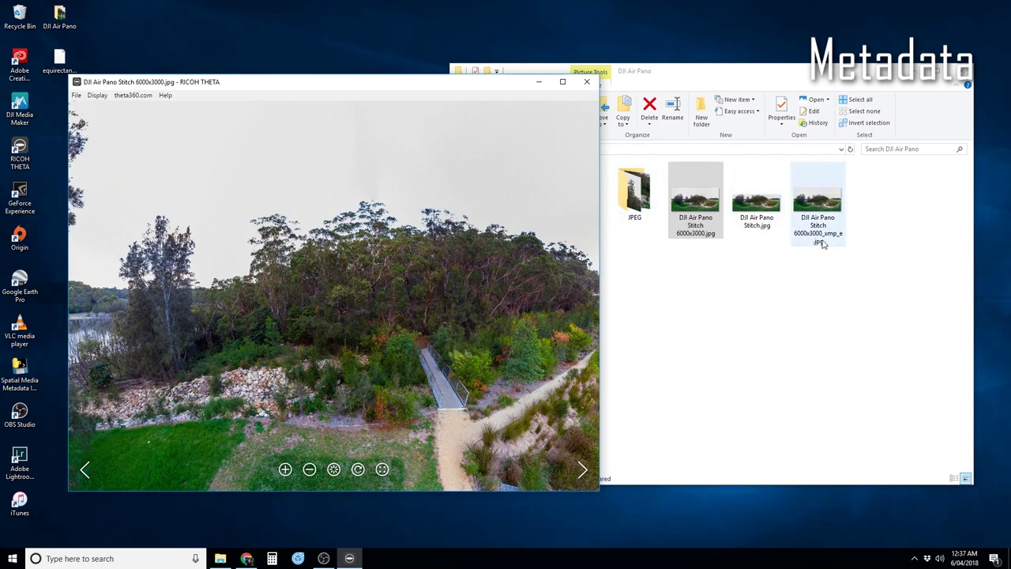
# Step: Close the viewer and select the new DJI Air Pano Stitch 6000x3000_xmp_e.jpg in Explorer
pyautogui.click(587, 81)
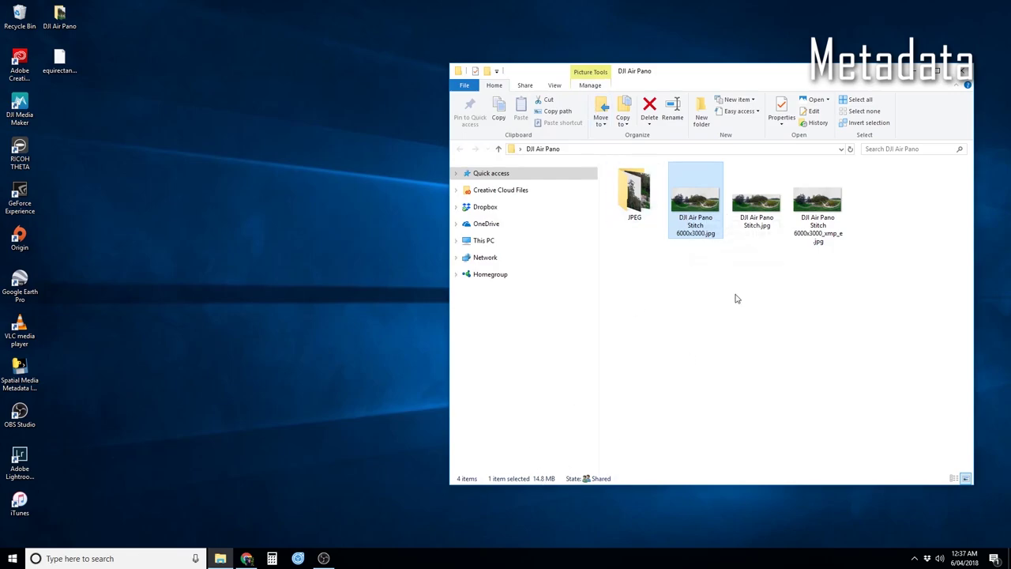
pyautogui.click(818, 203)
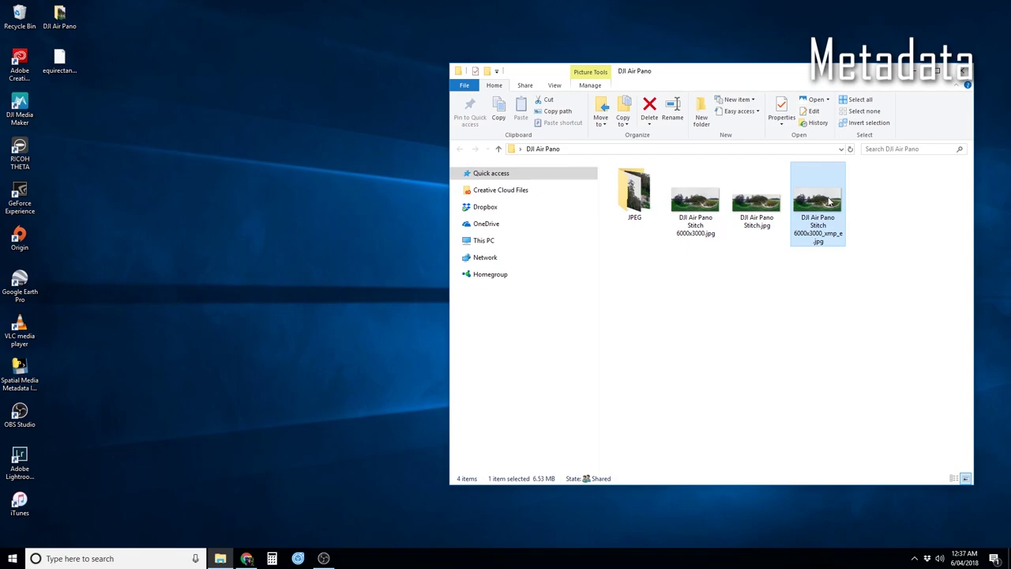
# Step: Upload DJI Air Pano Stitch 6000x3000_xmp_e.jpg to a new Facebook page post as a 360 photo
pyautogui.moveTo(830, 203)
pyautogui.click(246, 559)
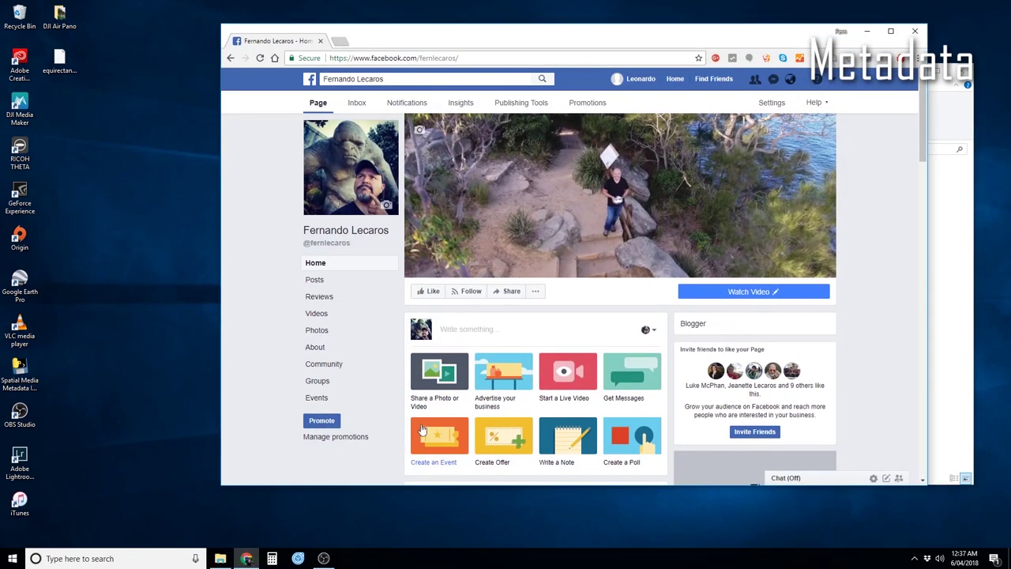
pyautogui.click(433, 385)
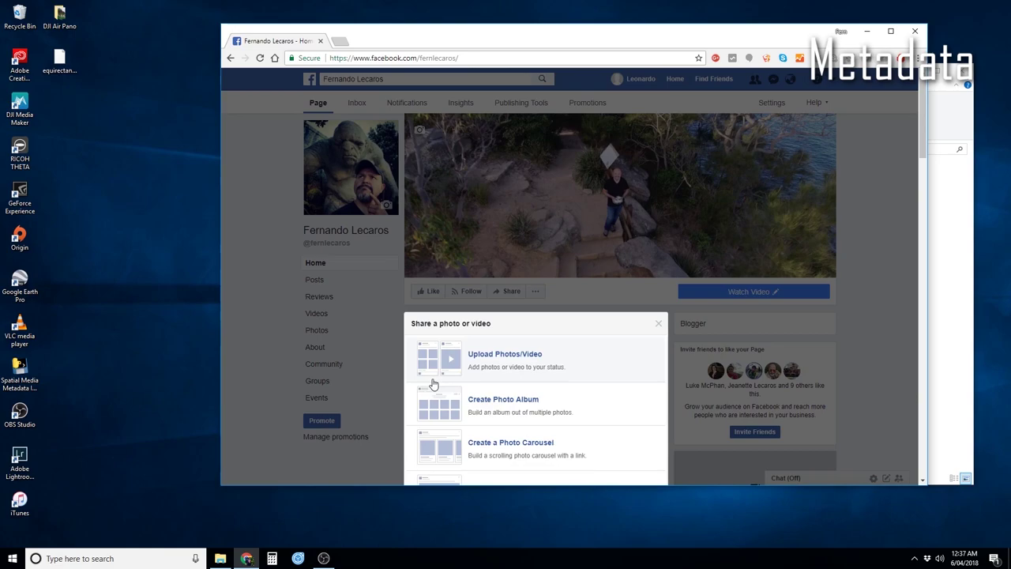
pyautogui.click(481, 358)
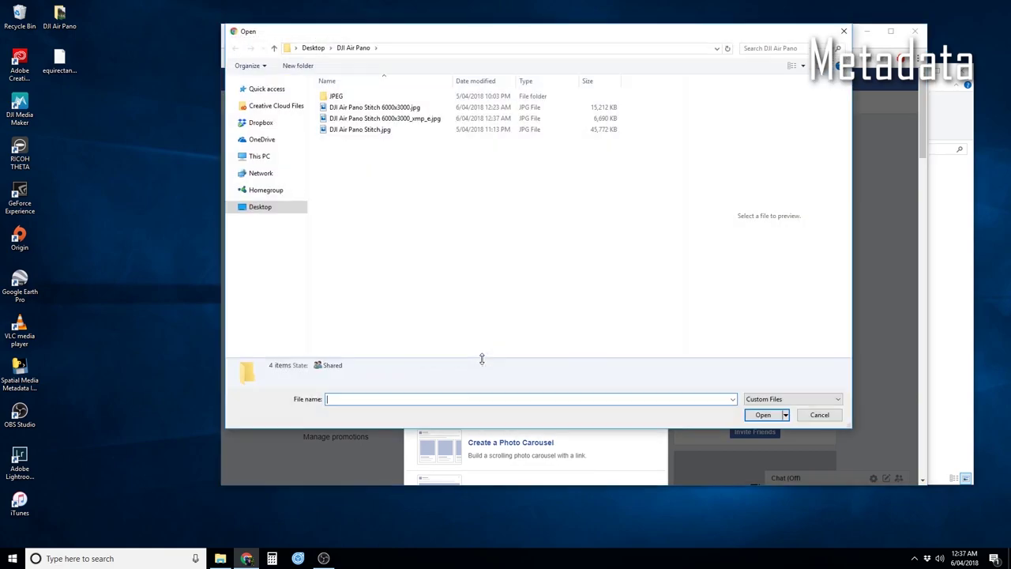
pyautogui.click(436, 118)
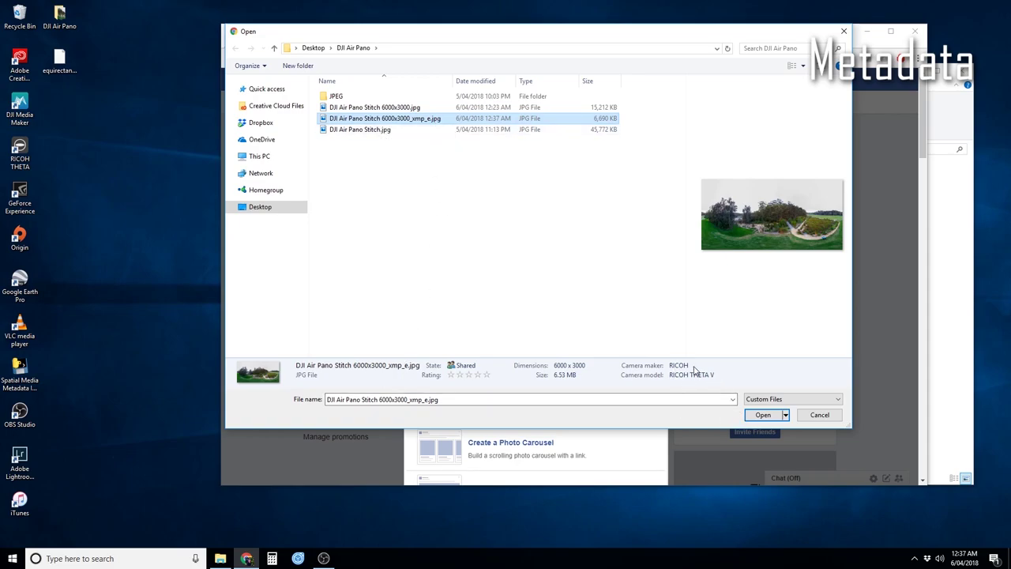
pyautogui.click(763, 415)
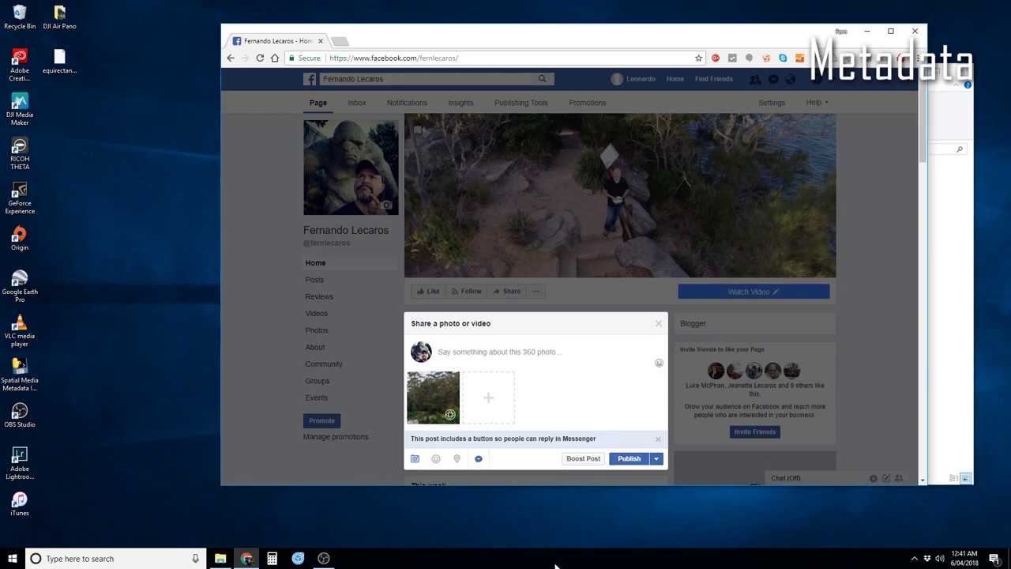
pyautogui.moveTo(430, 391)
# Step: Save a starting view aimed down at the person on the path, with some bushes showing
pyautogui.click(447, 413)
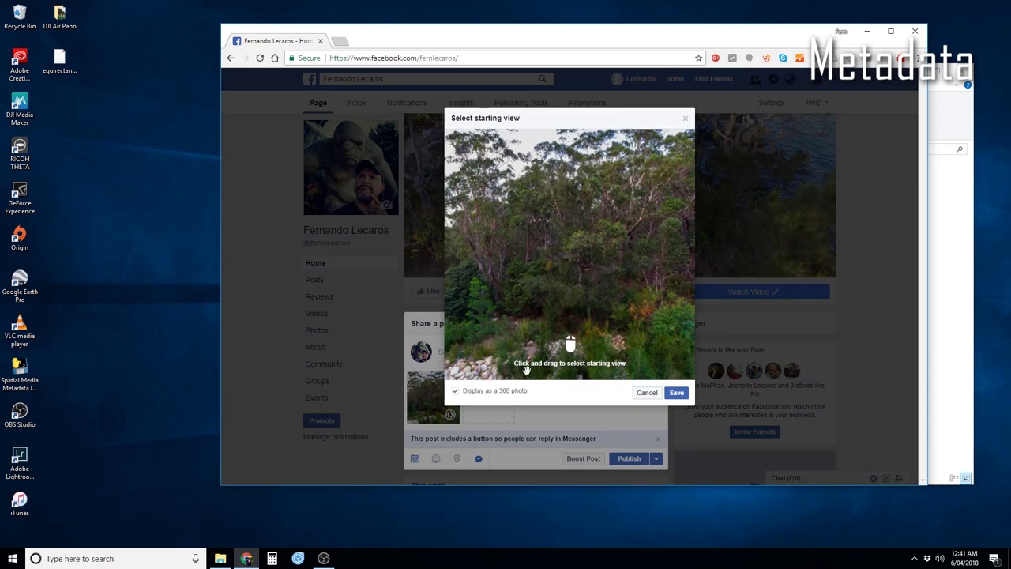
pyautogui.moveTo(527, 326); pyautogui.dragTo(671, 234)
pyautogui.moveTo(574, 299); pyautogui.dragTo(581, 290)
pyautogui.scroll(5, 580, 291)
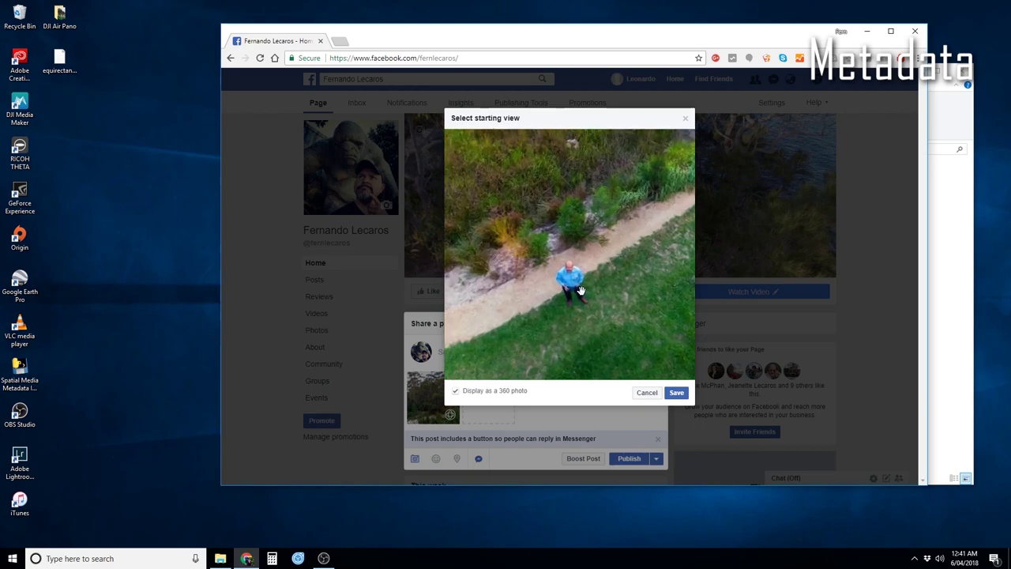
pyautogui.scroll(-5, 577, 294)
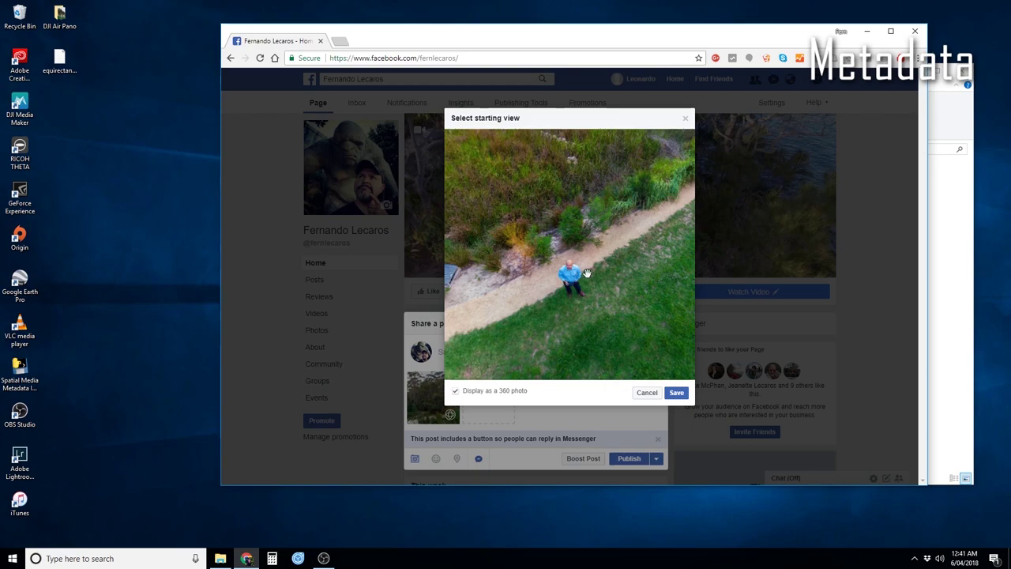
pyautogui.moveTo(594, 237); pyautogui.dragTo(594, 290)
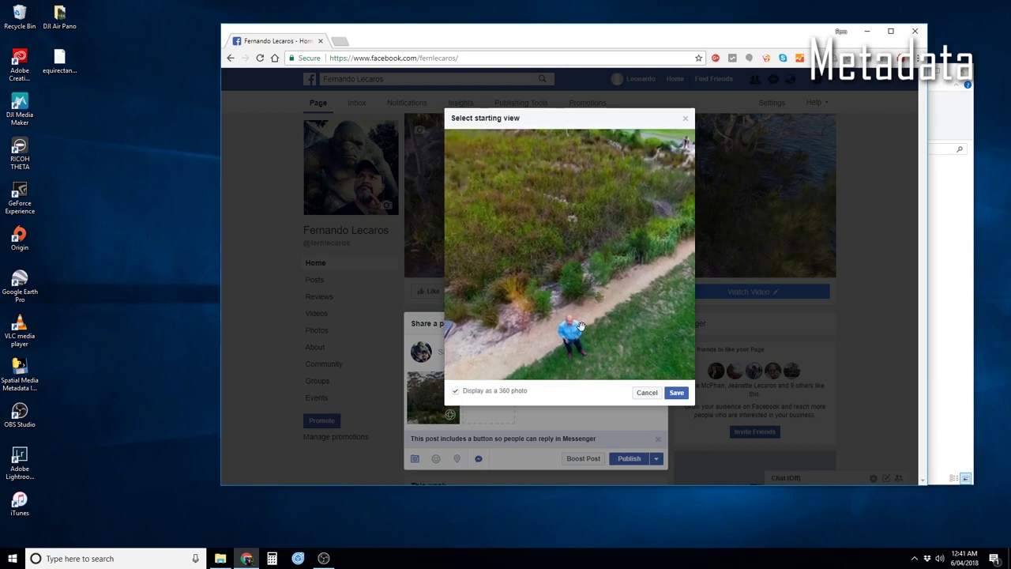
pyautogui.click(677, 394)
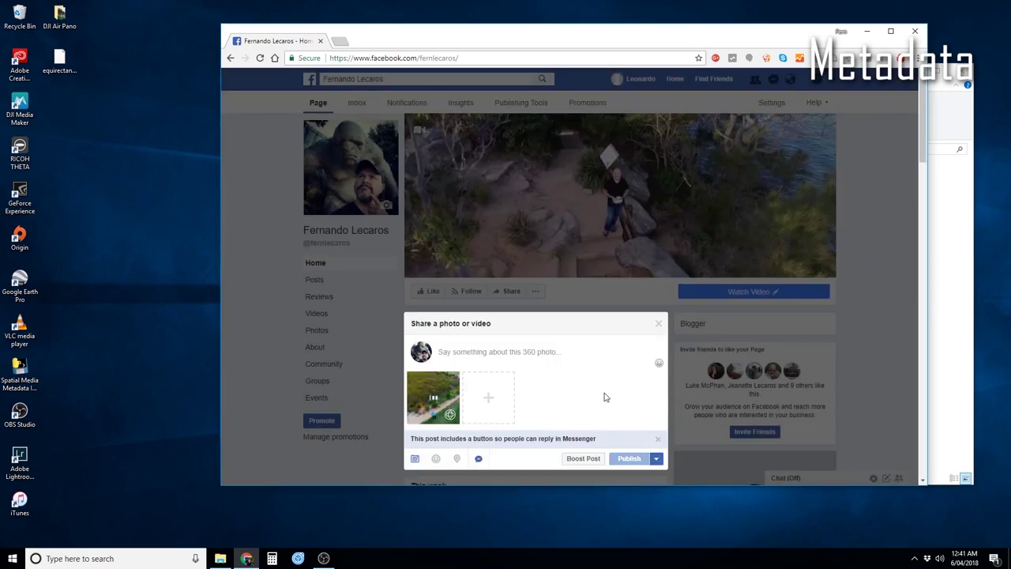
# Step: Caption the 360 photo post 'Mavic Air 360!' and publish it
pyautogui.click(505, 356)
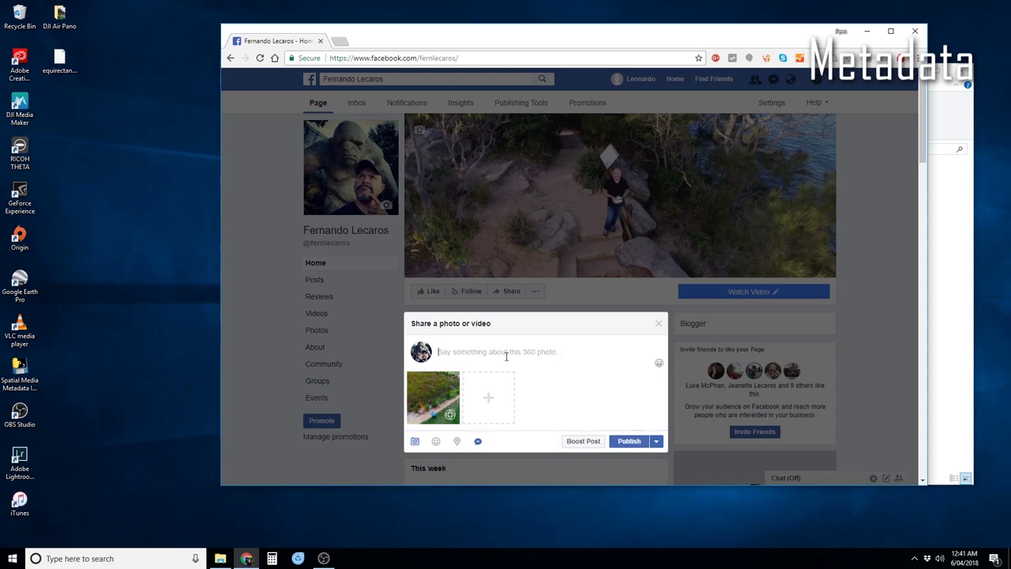
pyautogui.write('Mavic Air 360!')
pyautogui.click(630, 442)
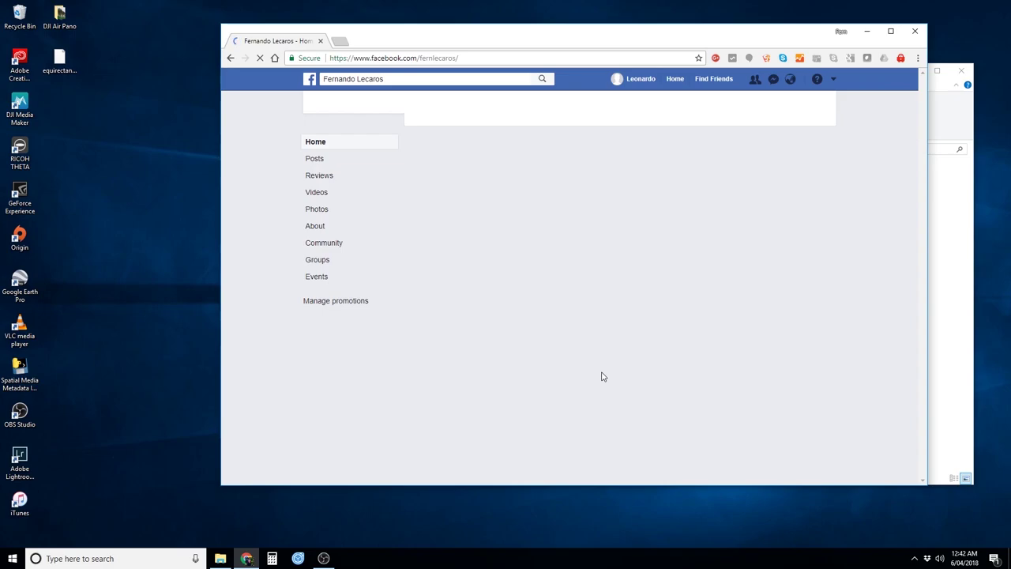
# Step: Scroll down to Posts and open the 360 photo in the full-screen viewer
pyautogui.scroll(-1, 598, 377)
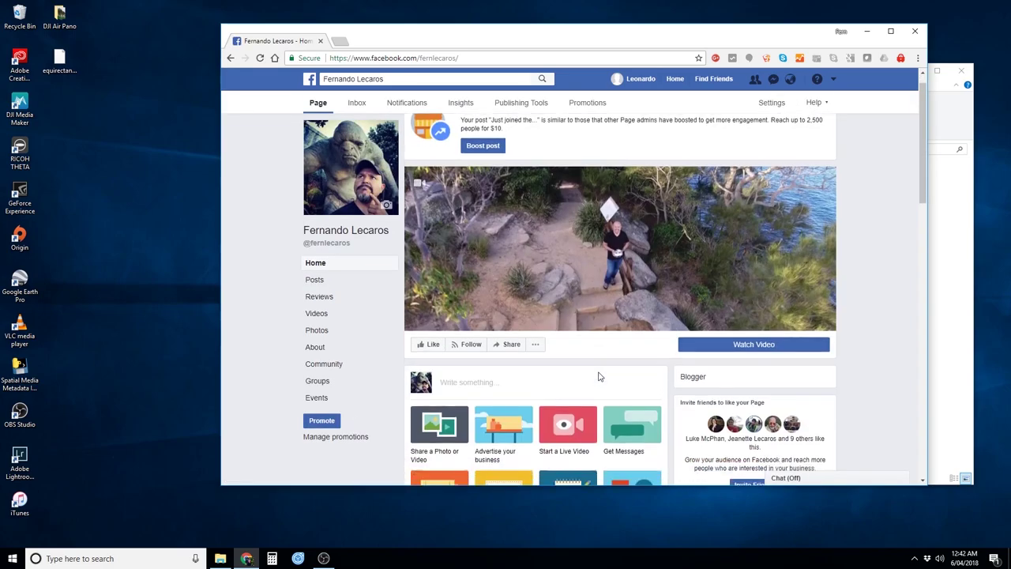
pyautogui.scroll(-4, 599, 377)
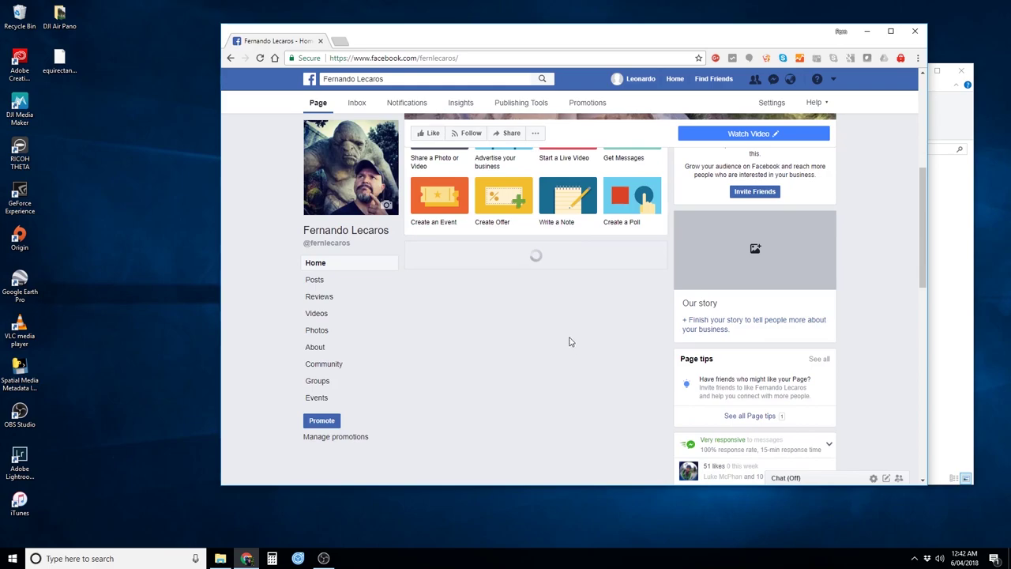
pyautogui.scroll(-1, 566, 338)
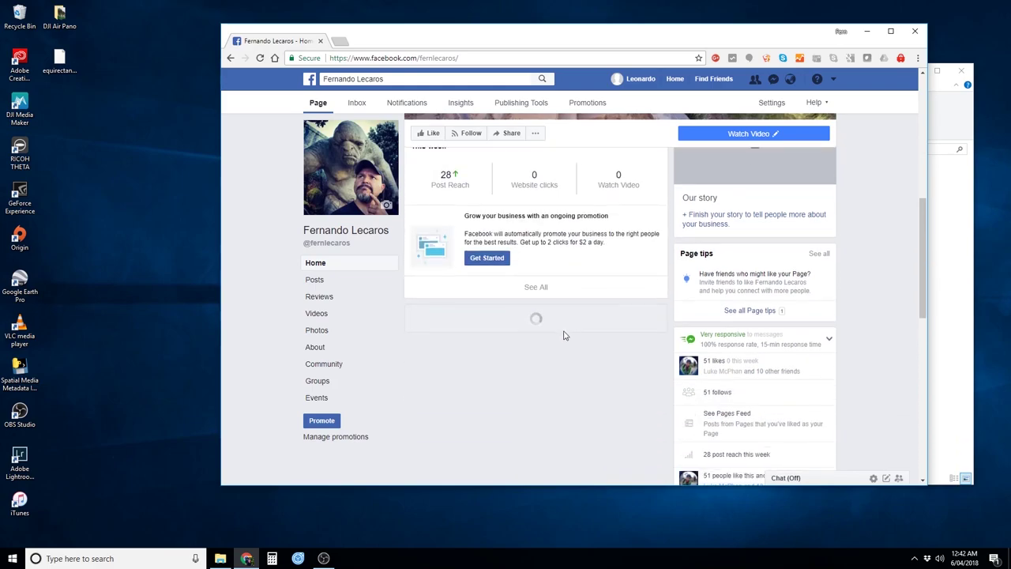
pyautogui.scroll(-2, 558, 330)
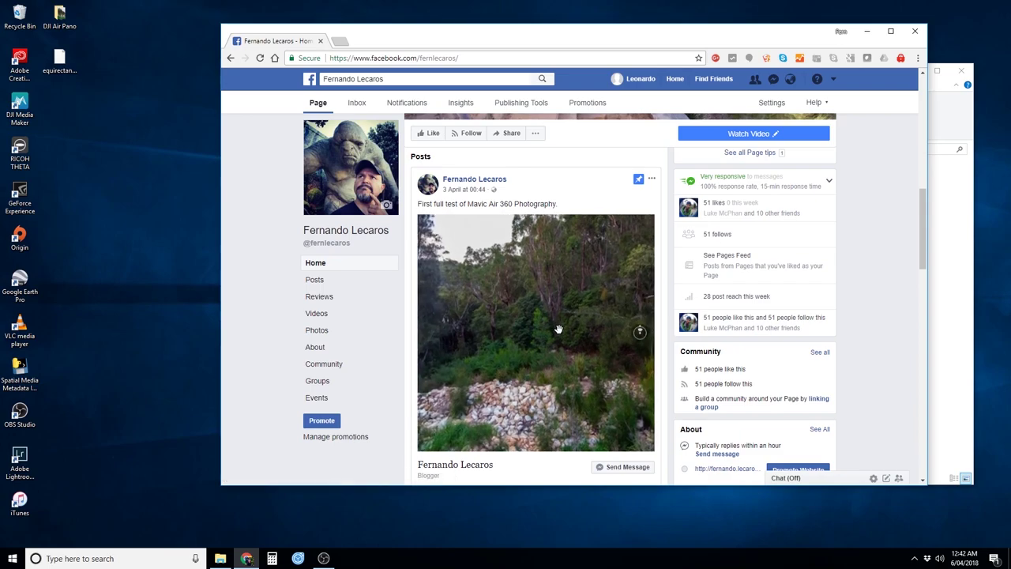
pyautogui.click(557, 330)
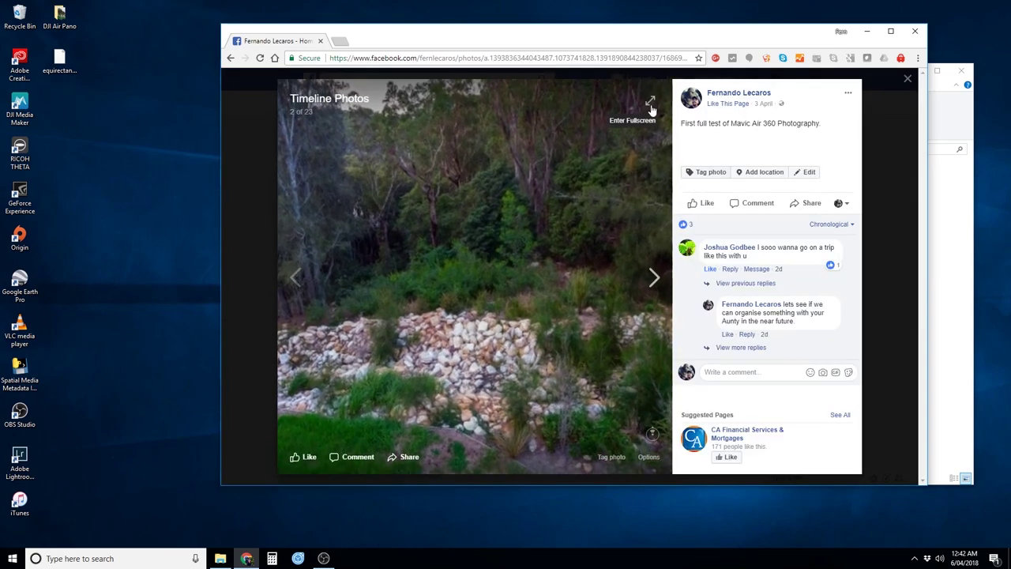
pyautogui.click(649, 100)
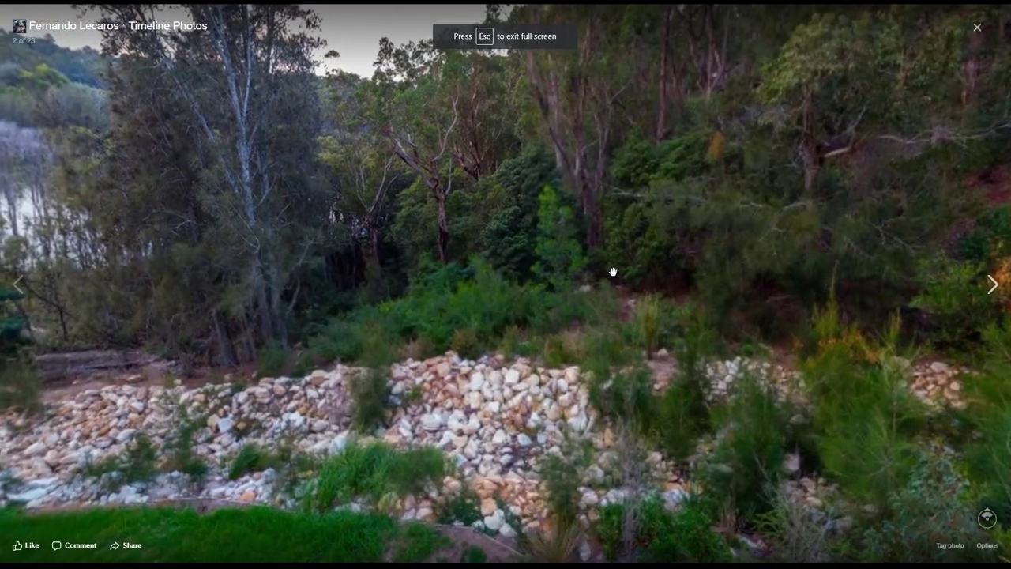
# Step: Turn the panorama to view the lake, then the field, footbridge and trees
pyautogui.moveTo(612, 274); pyautogui.dragTo(808, 273)
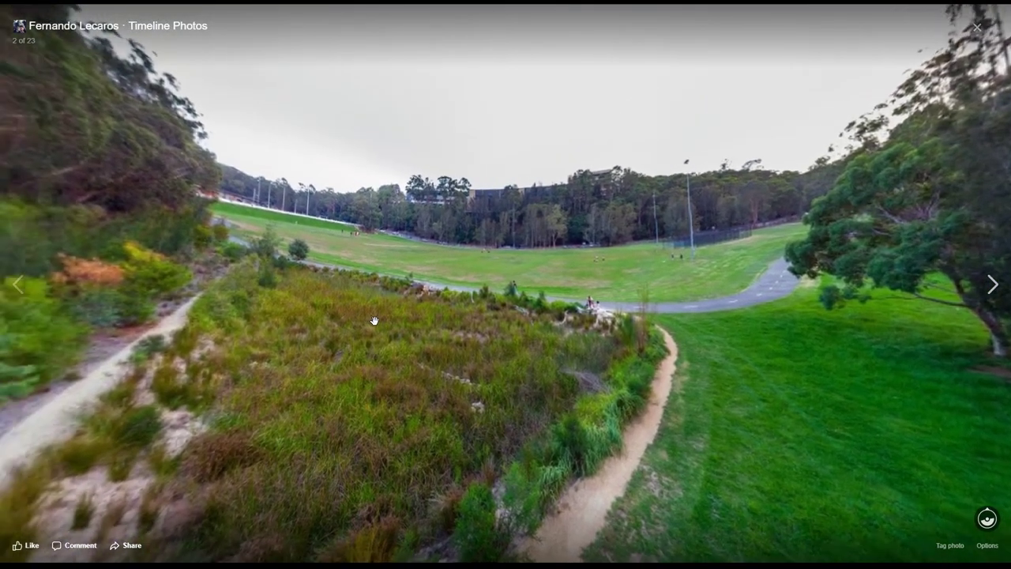
pyautogui.moveTo(374, 321); pyautogui.dragTo(546, 308)
pyautogui.moveTo(355, 316); pyautogui.dragTo(575, 316)
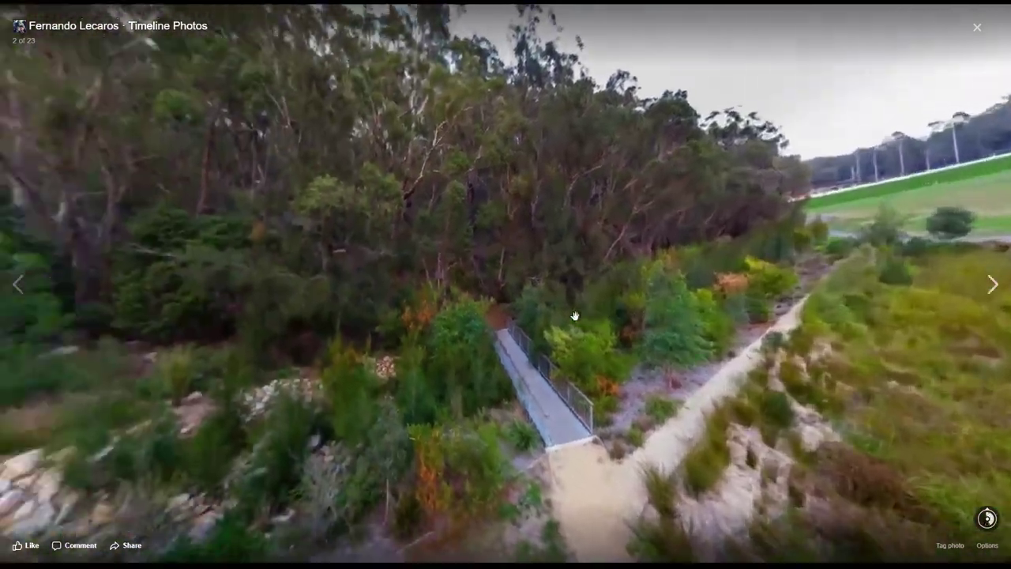